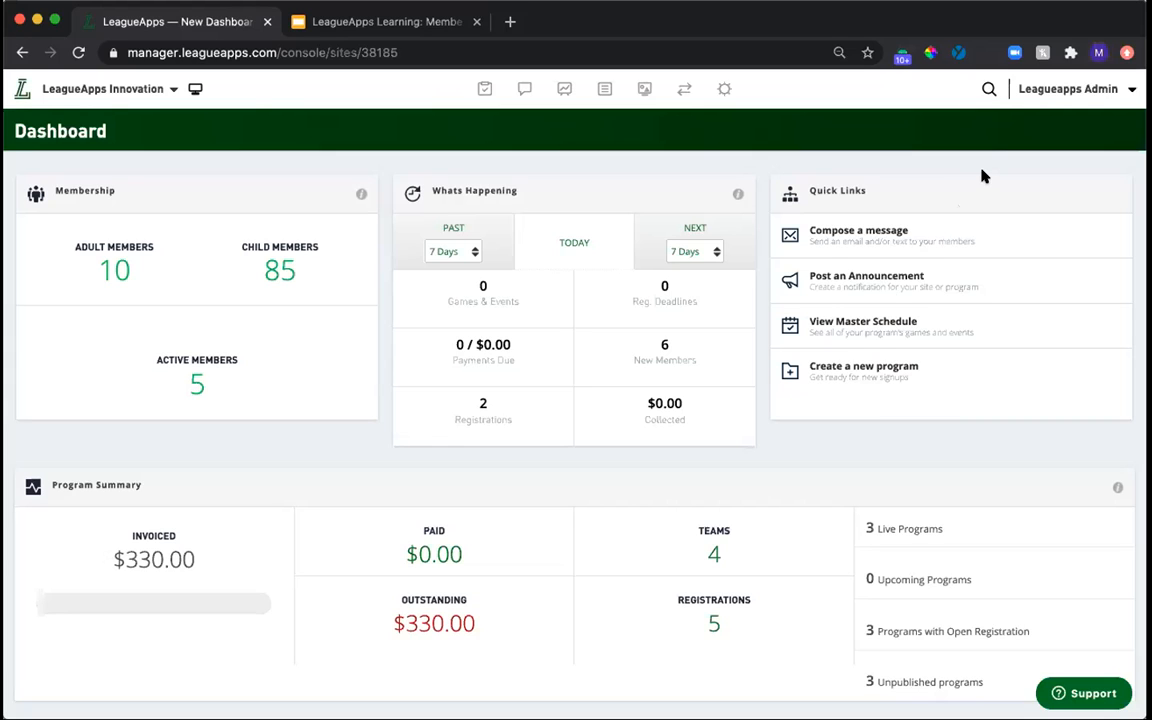
Search the site for the duplicated adult member by name and open both matching profiles in separate tabs.
click(989, 88)
text(frank)
key(super+a)
text(forgetful)
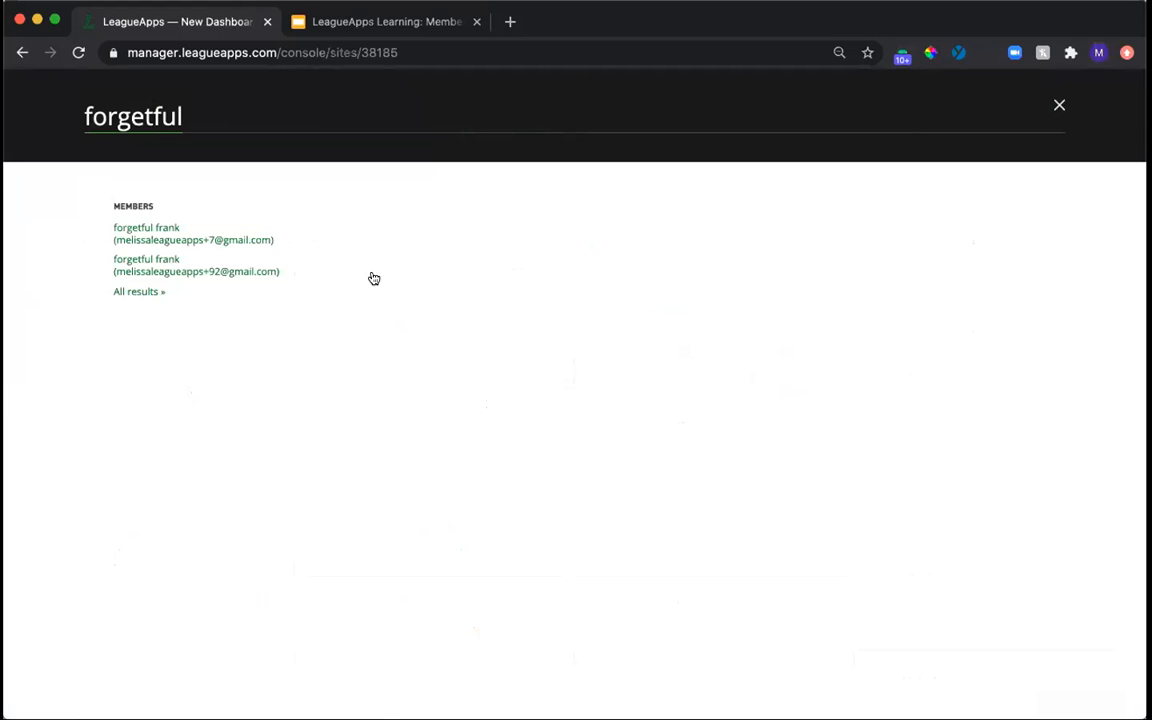
right_click(157, 244)
click(203, 249)
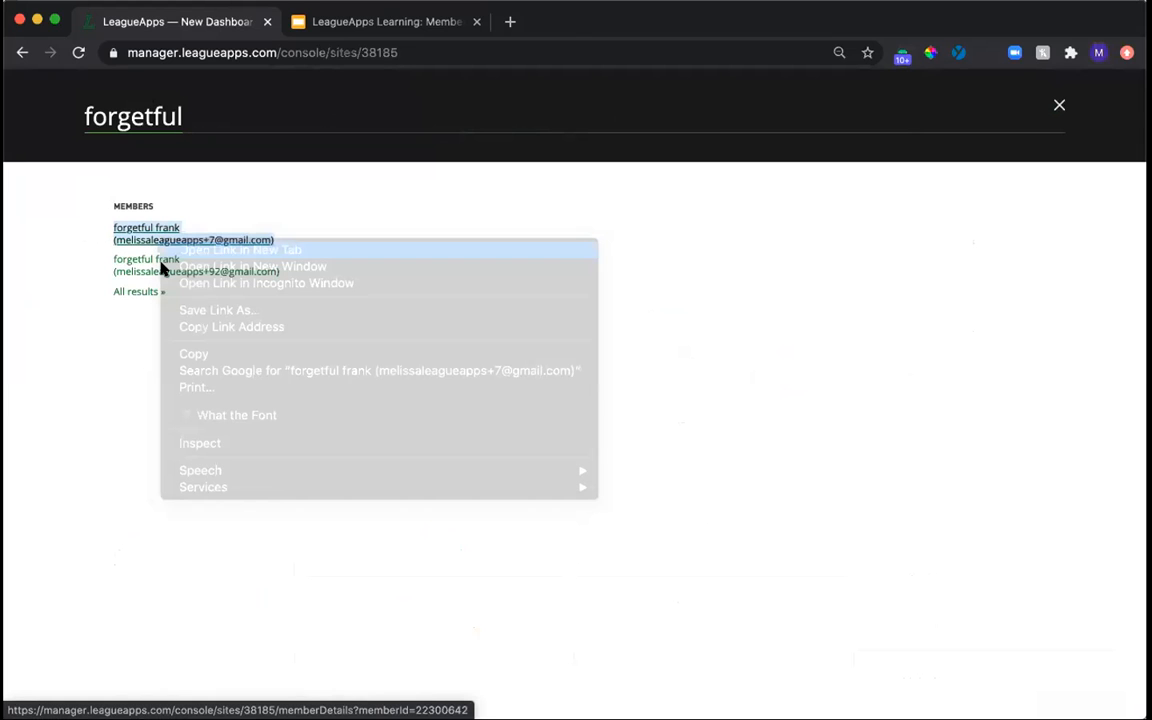
right_click(160, 267)
click(186, 277)
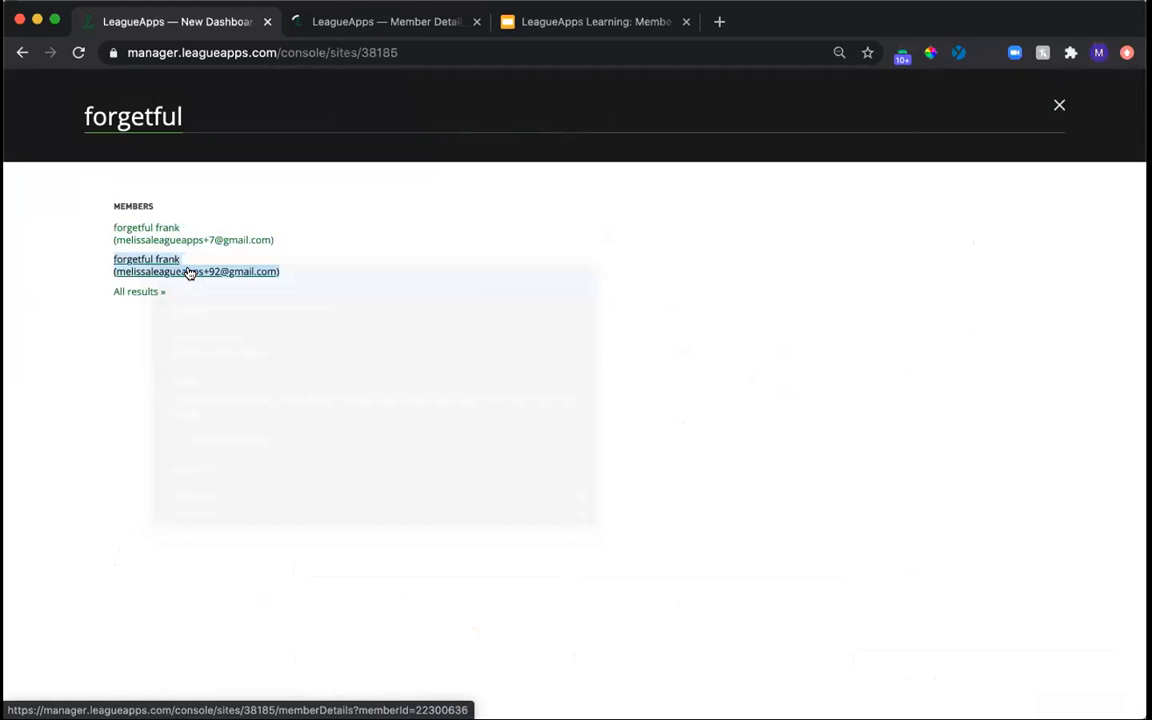
Compare the two duplicate adult profiles, examining the e-mail address on each to decide which account to keep.
click(373, 24)
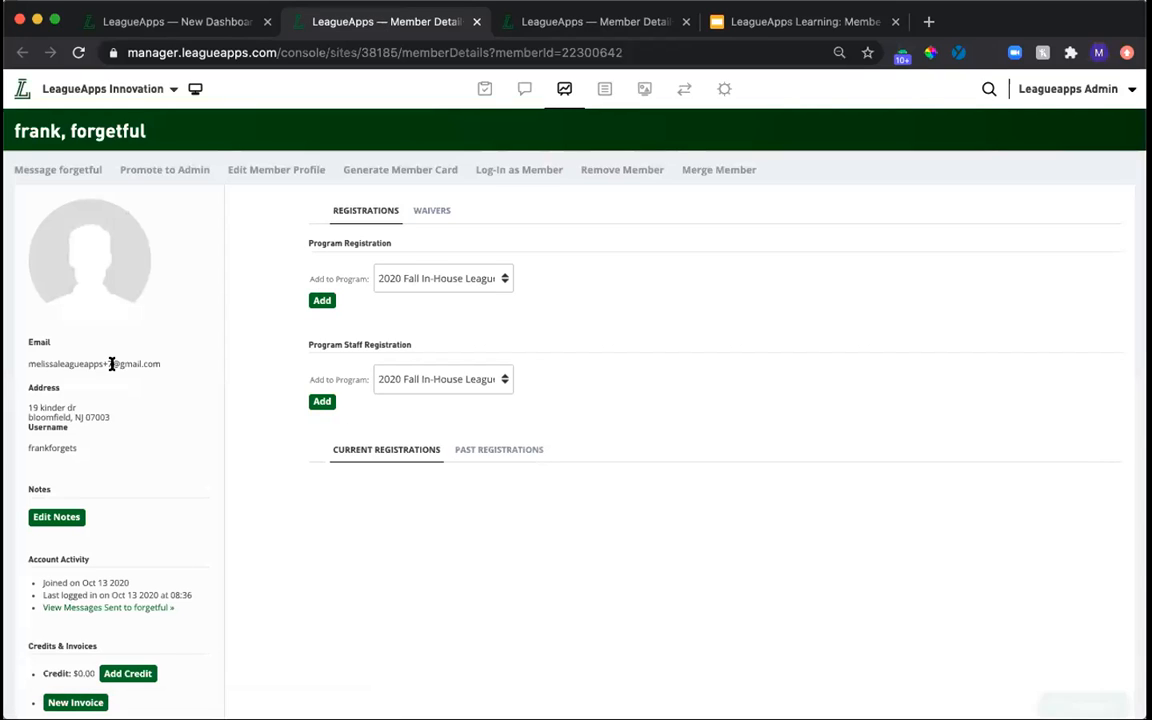
click(548, 28)
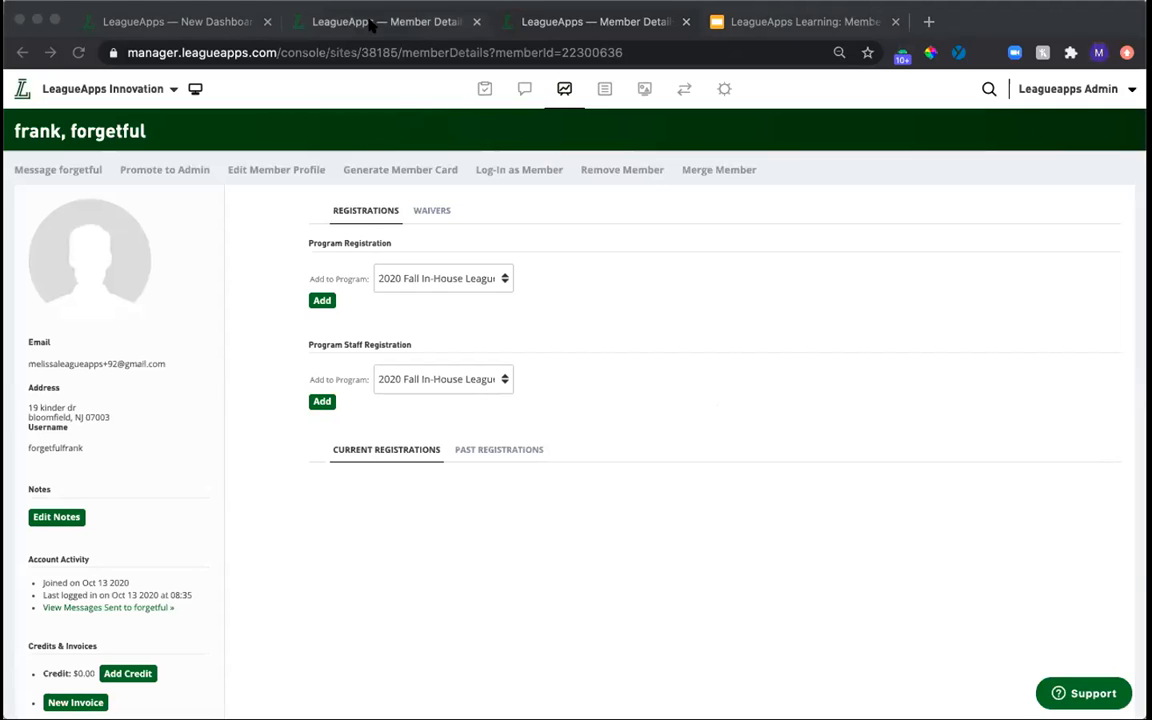
click(335, 22)
click(560, 31)
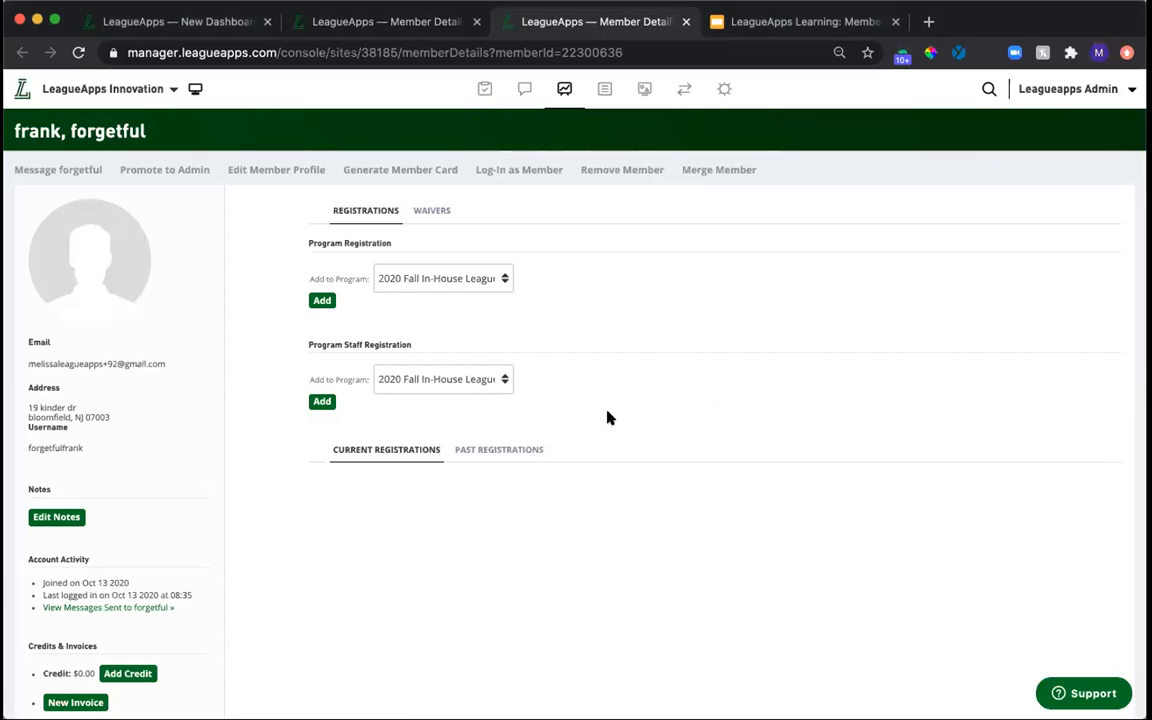
triple_click(89, 364)
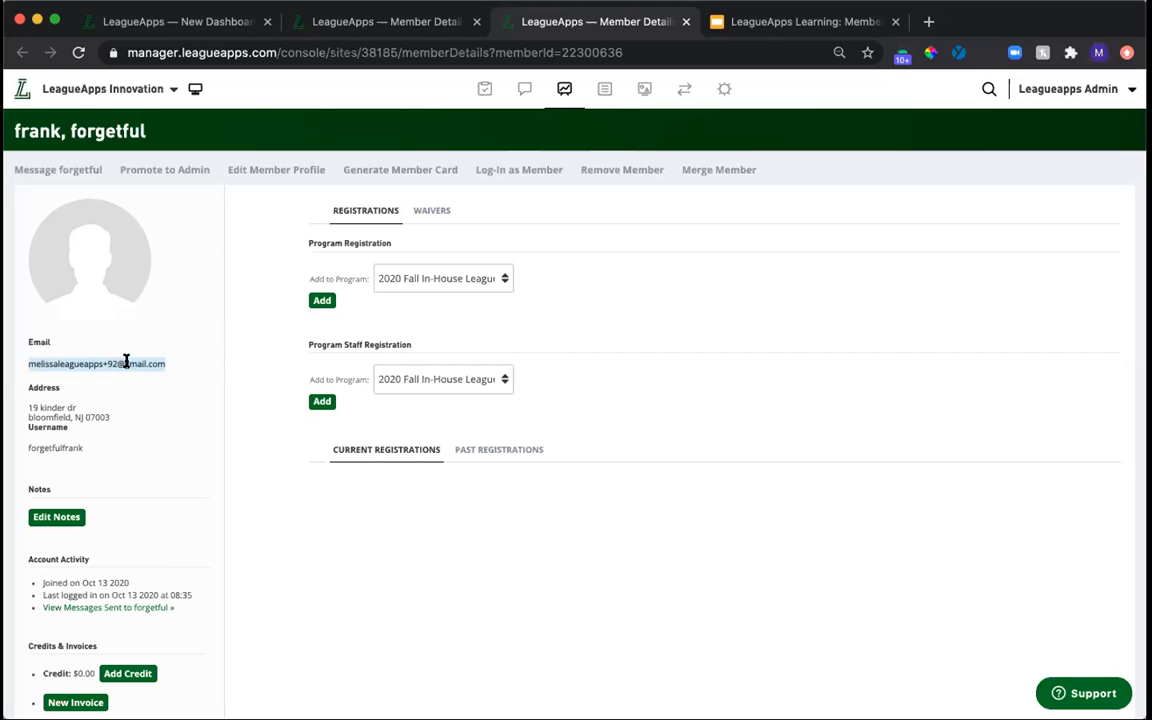
Merge the possible duplicate into the second adult profile as primary member, and close the duplicate's profile tab.
click(720, 172)
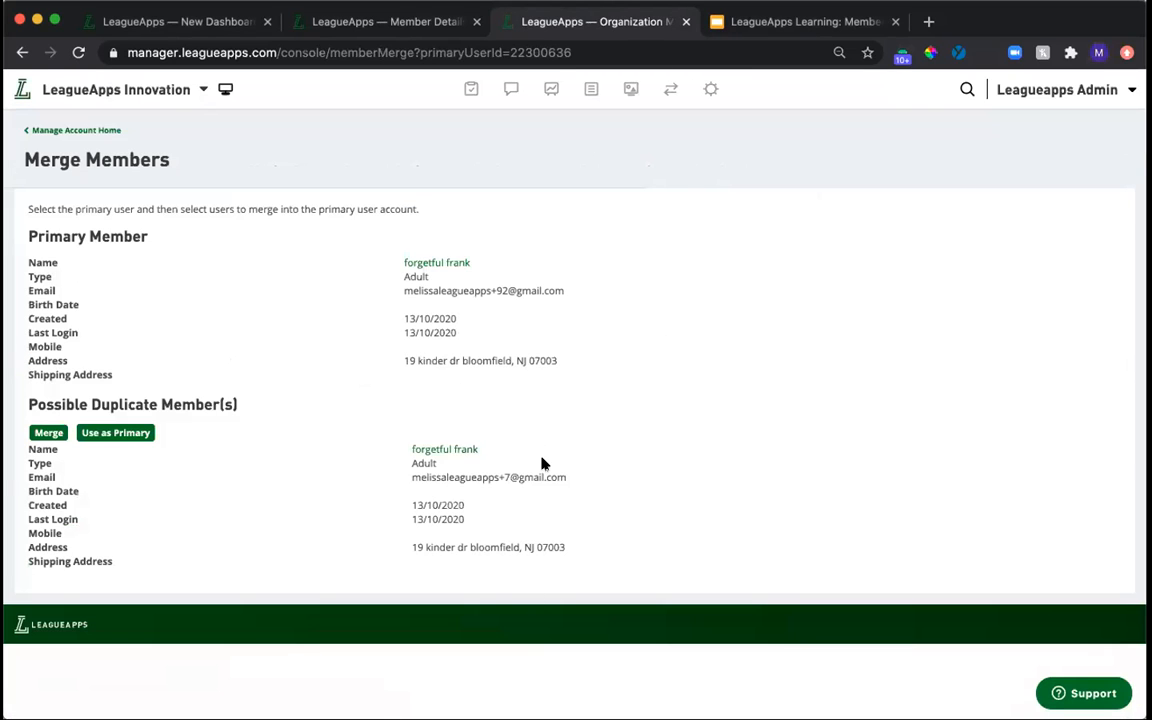
triple_click(464, 290)
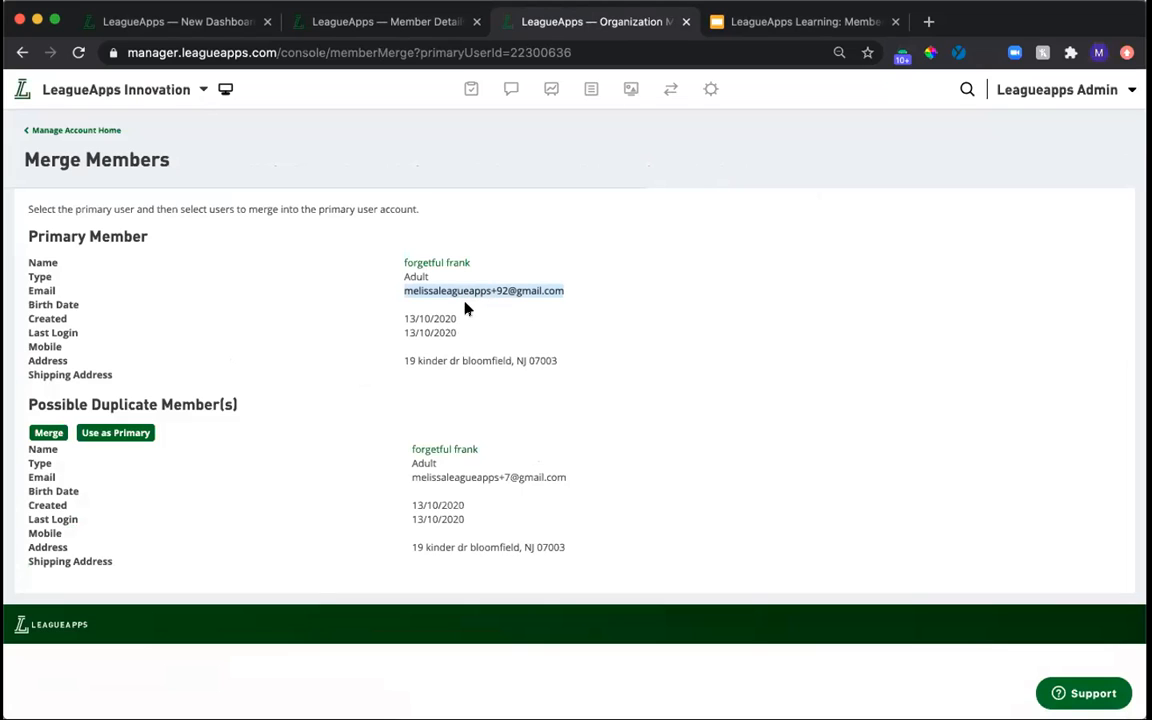
click(49, 433)
click(499, 428)
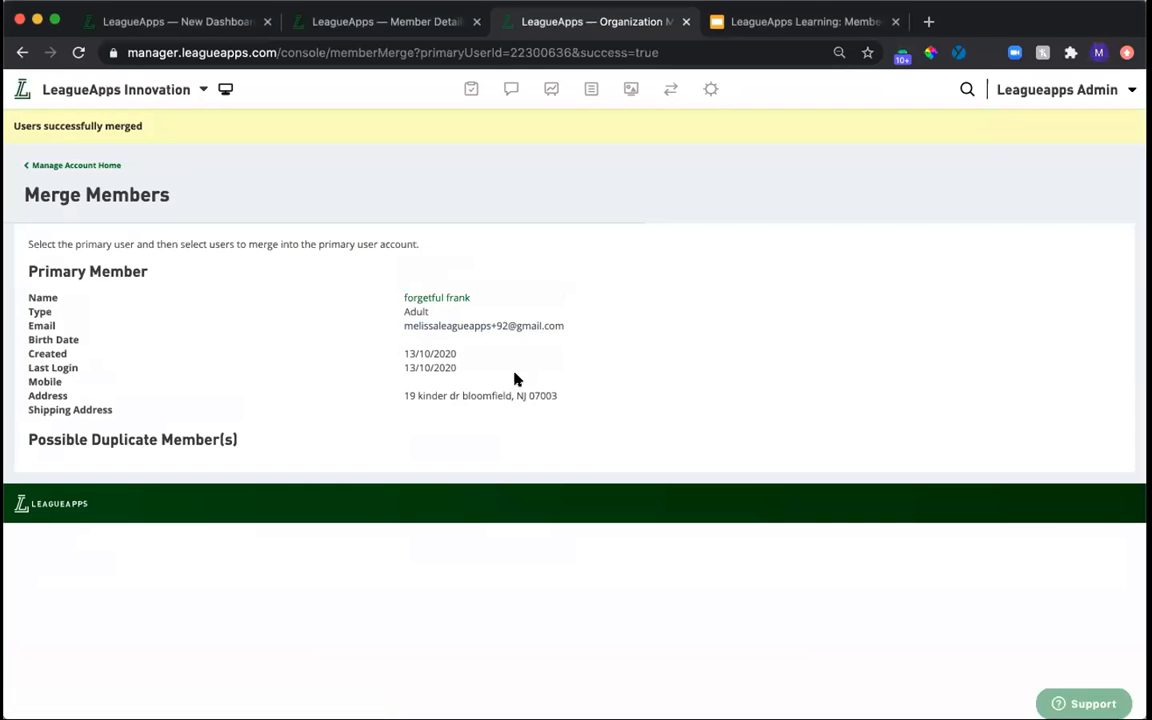
click(476, 22)
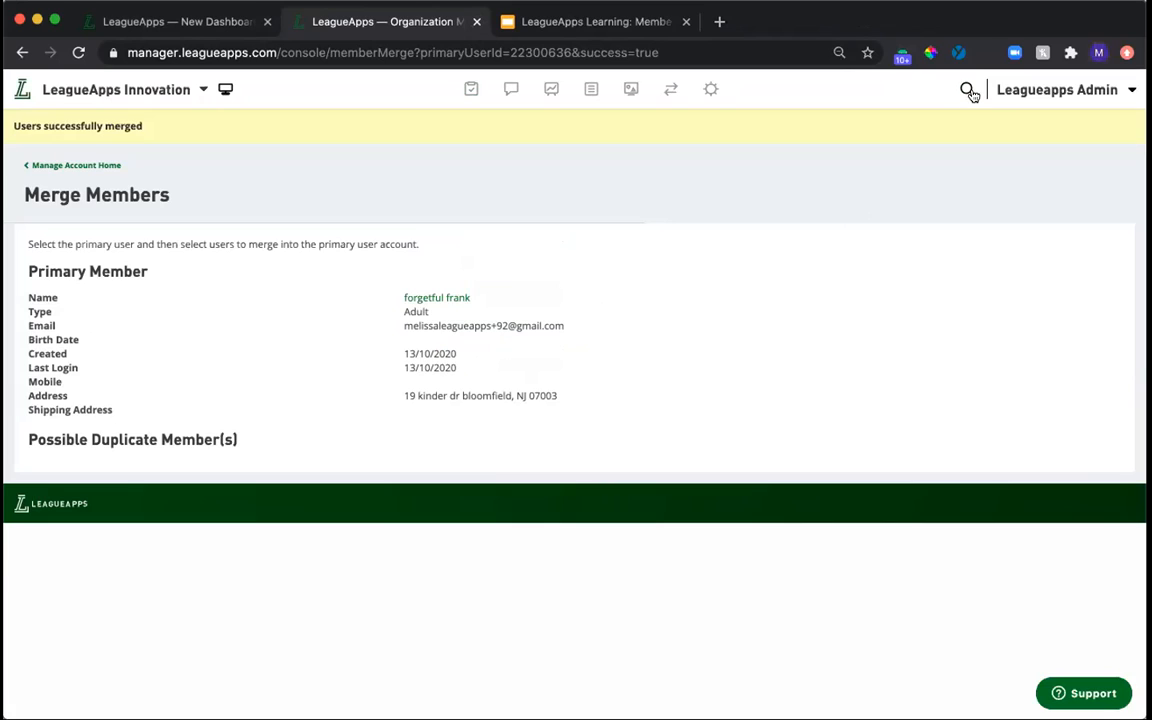
Reload the page and search for the merged adult member's full name to check for remaining duplicates.
triple_click(443, 325)
click(966, 90)
text(forget)
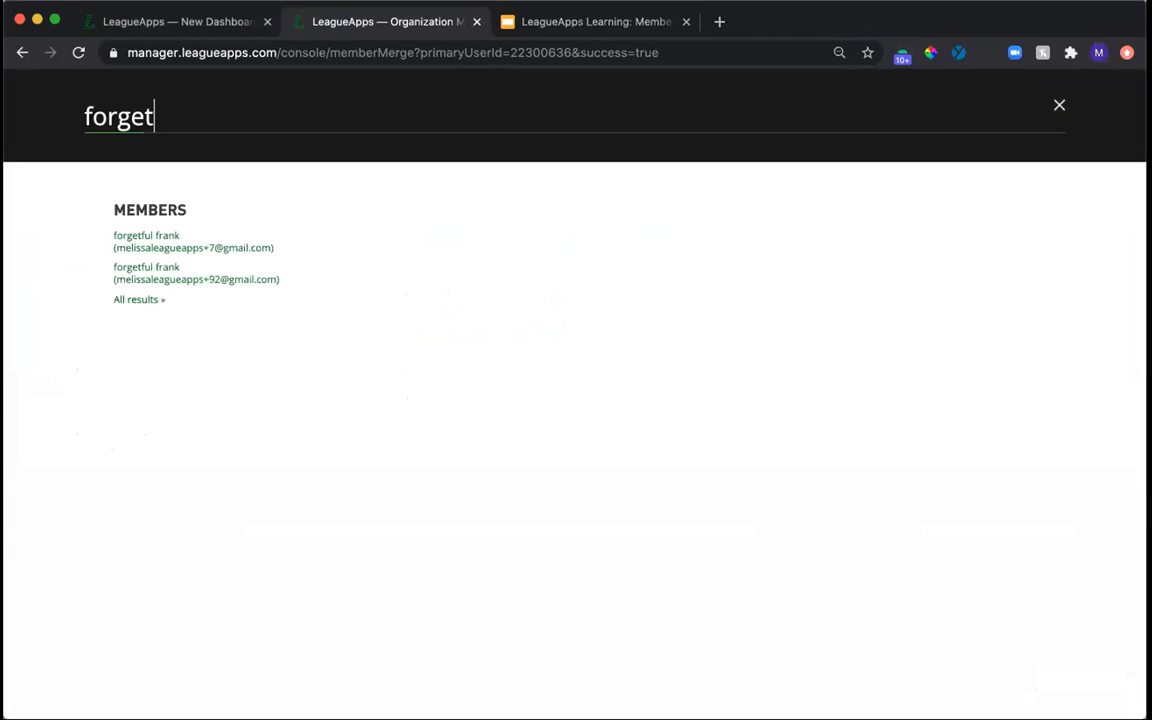
key(super+r)
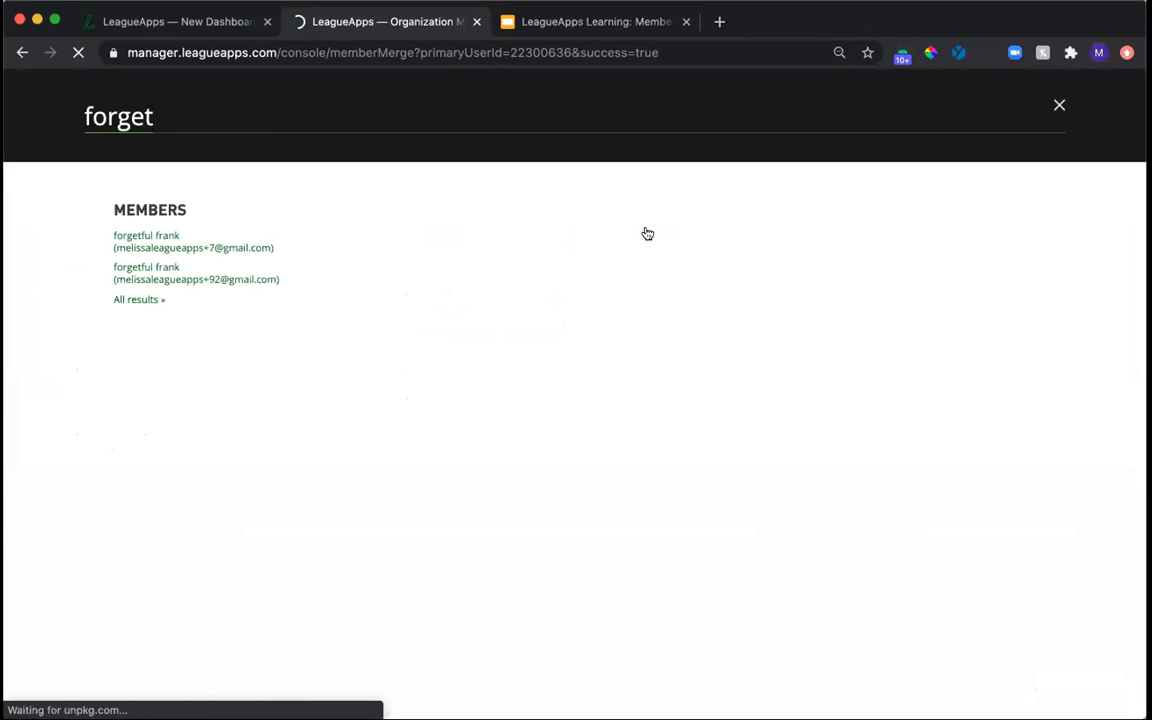
click(966, 90)
text(fo)
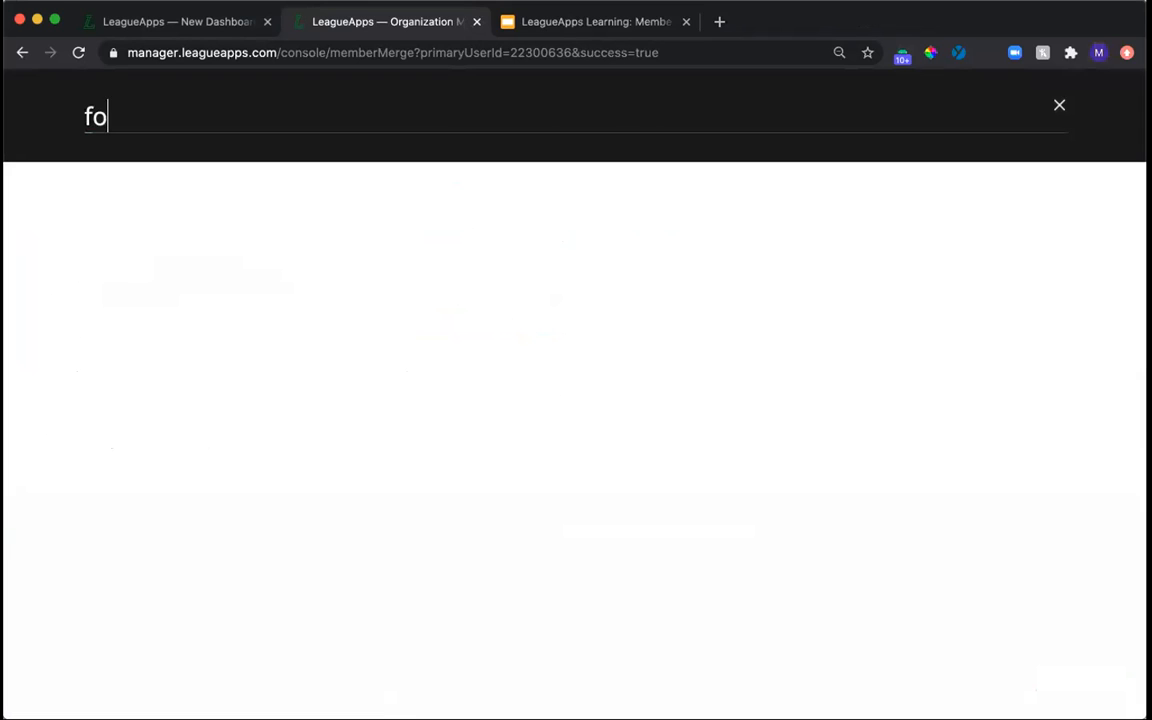
text(rgetful frank)
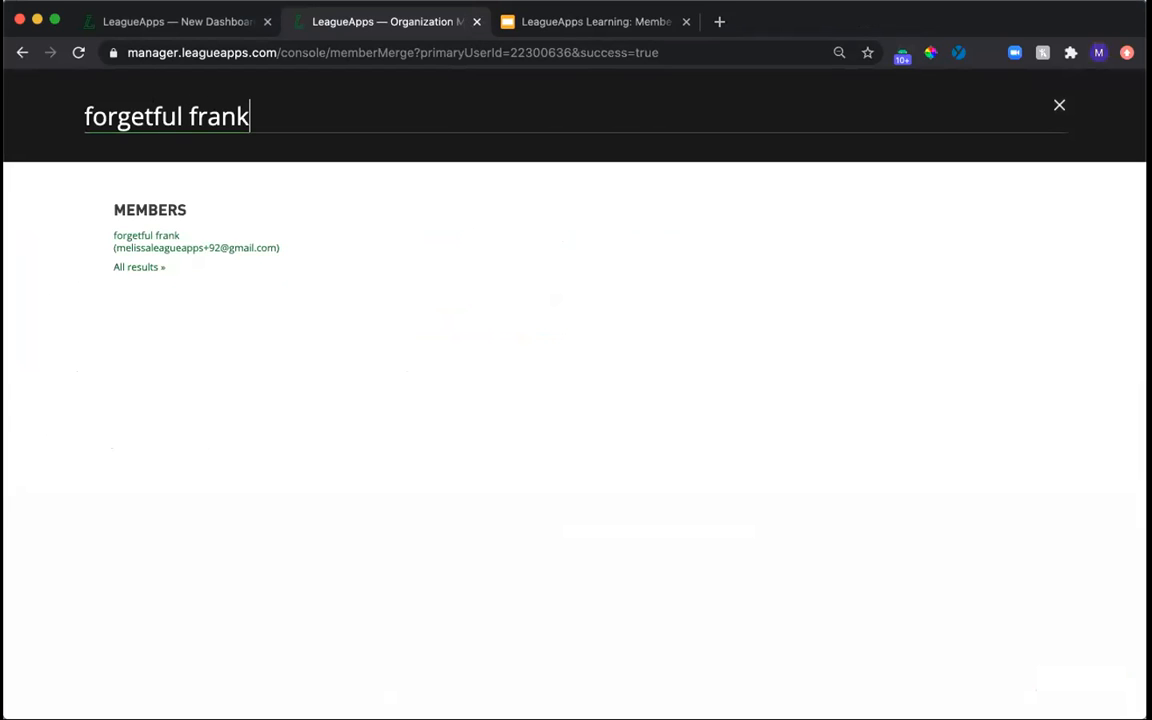
key(Return)
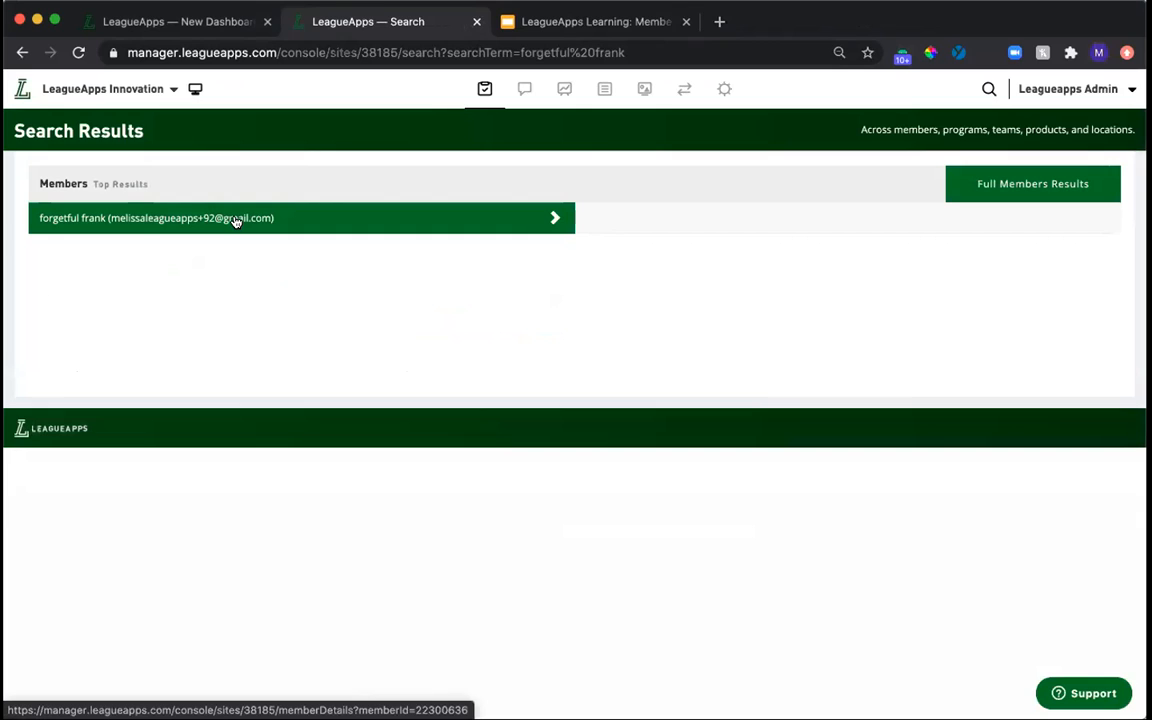
From the dashboard, search for the duplicated child member by name and open both matching profiles in separate tabs, closing the old dashboard tab.
click(23, 93)
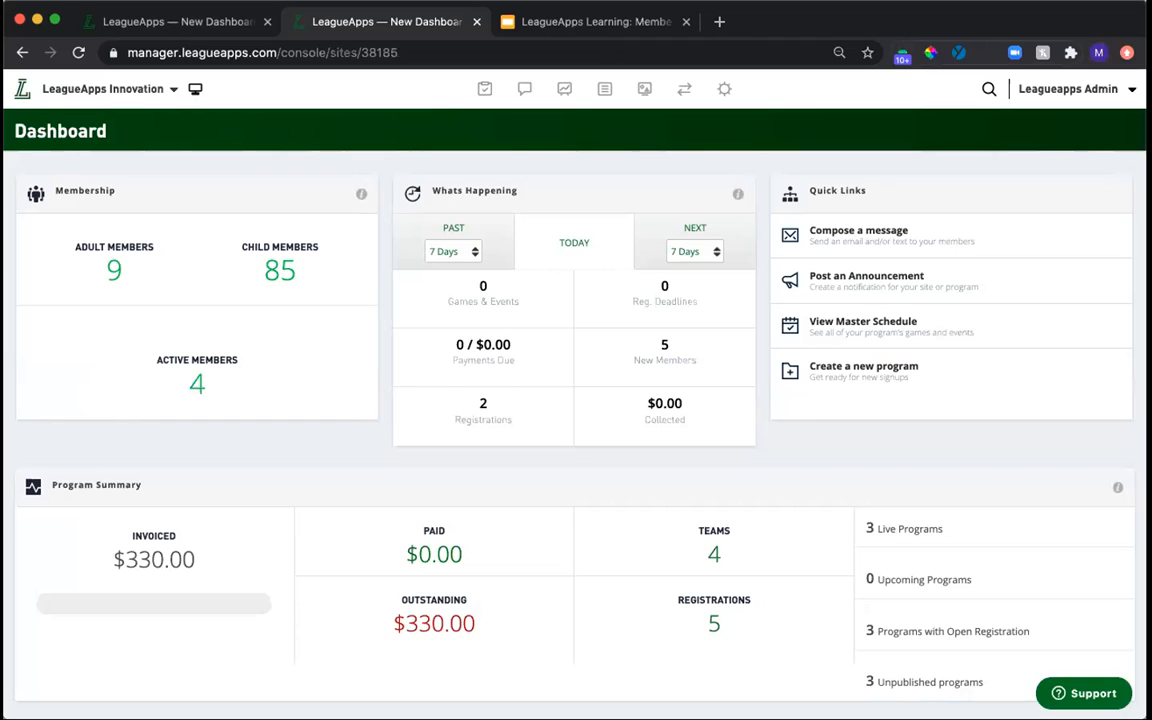
click(989, 89)
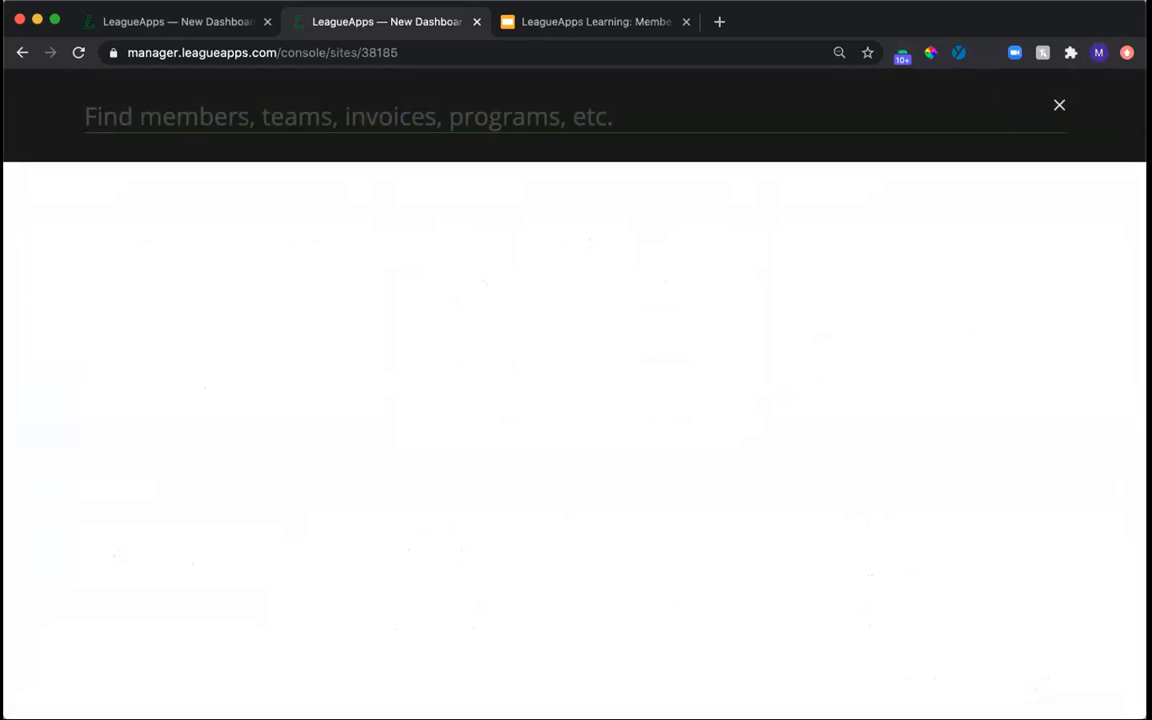
text(melissa jr)
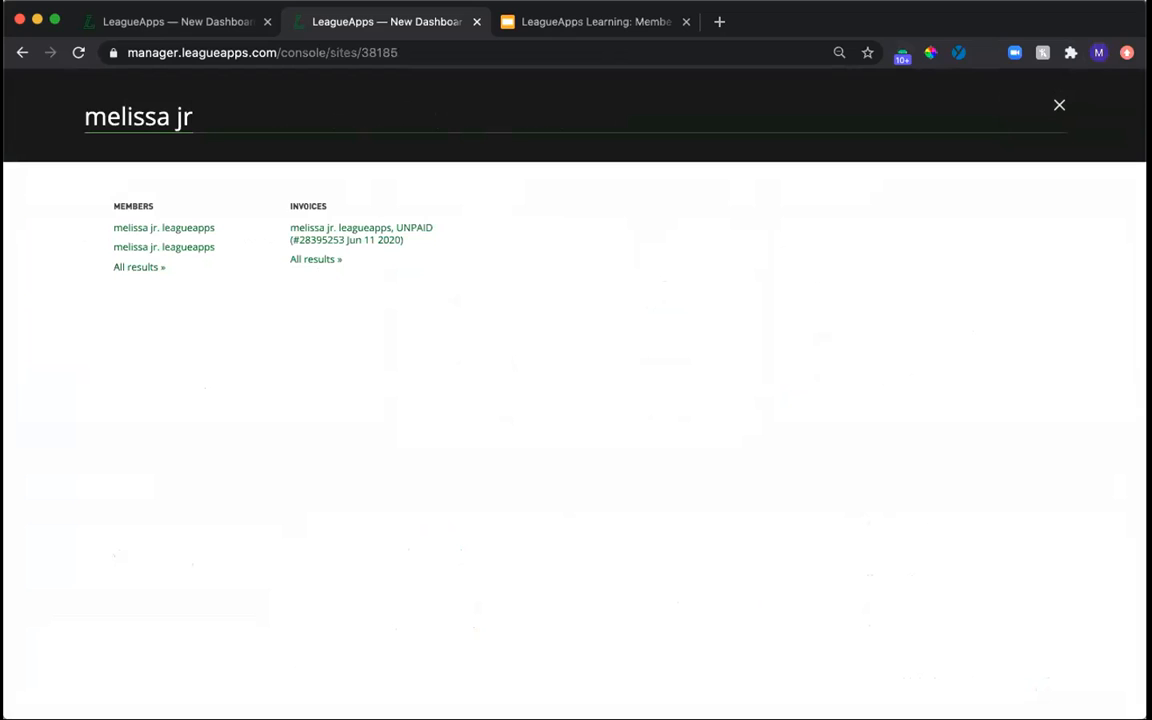
key(Return)
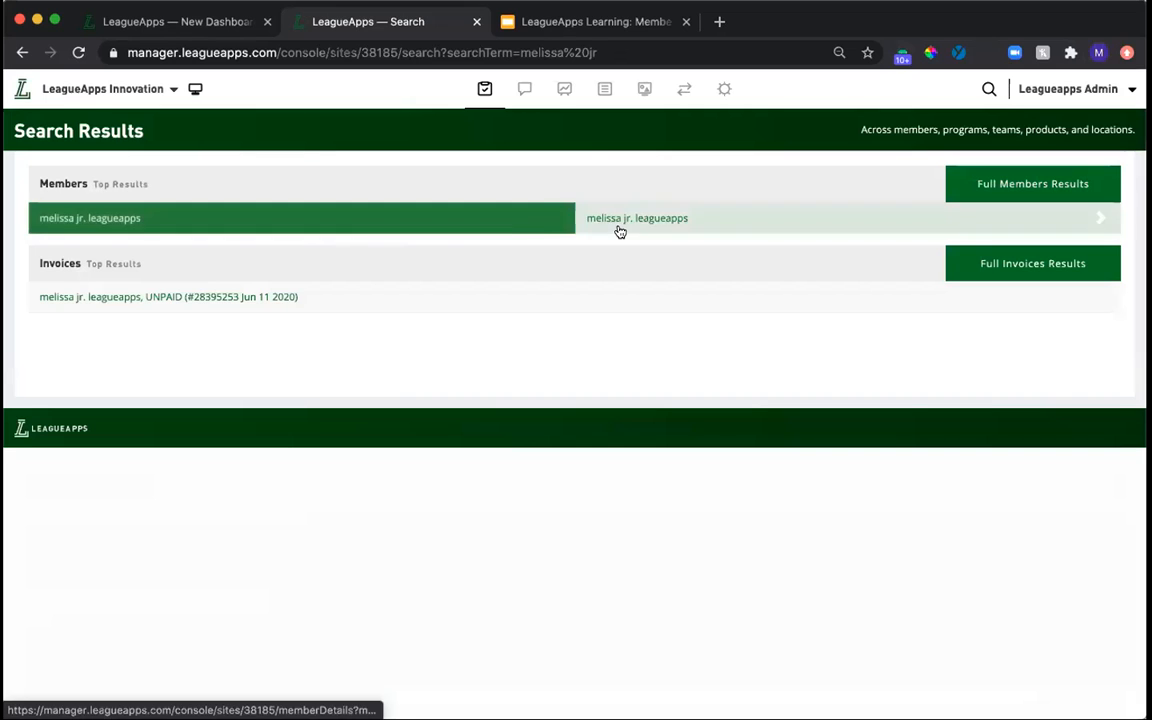
right_click(446, 226)
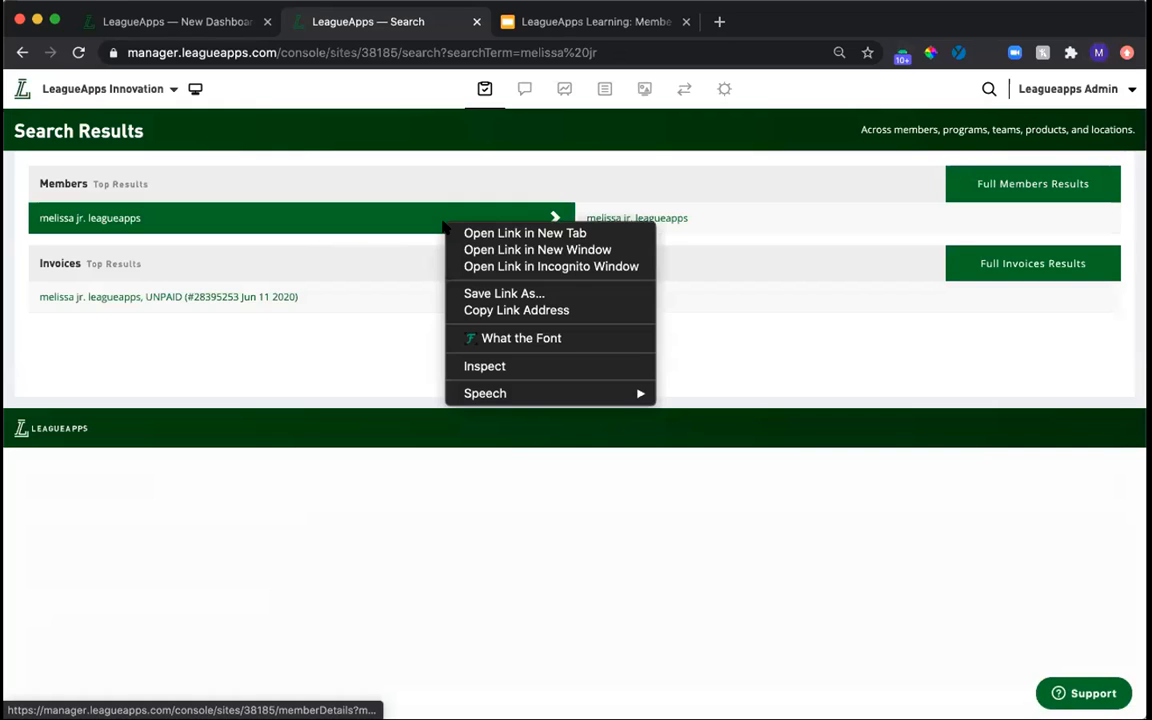
click(478, 233)
right_click(716, 221)
click(718, 224)
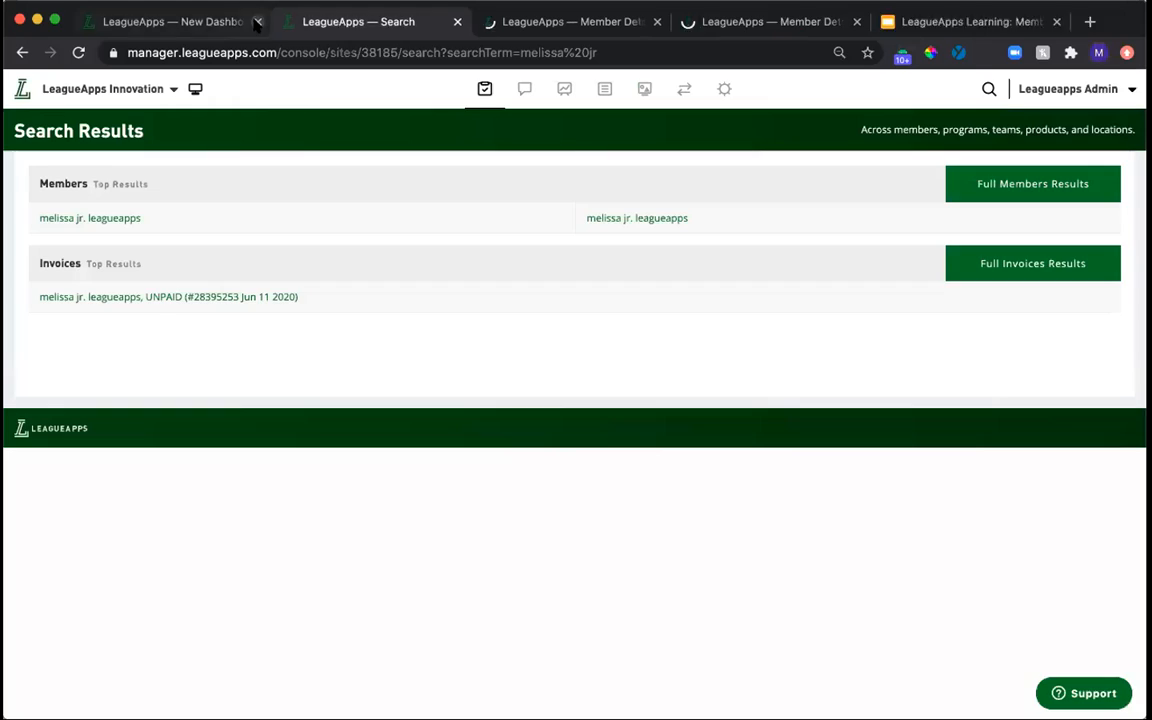
click(267, 21)
Compare the two duplicate child profiles and their family accounts, examining parents, birthdates and registrations.
click(340, 25)
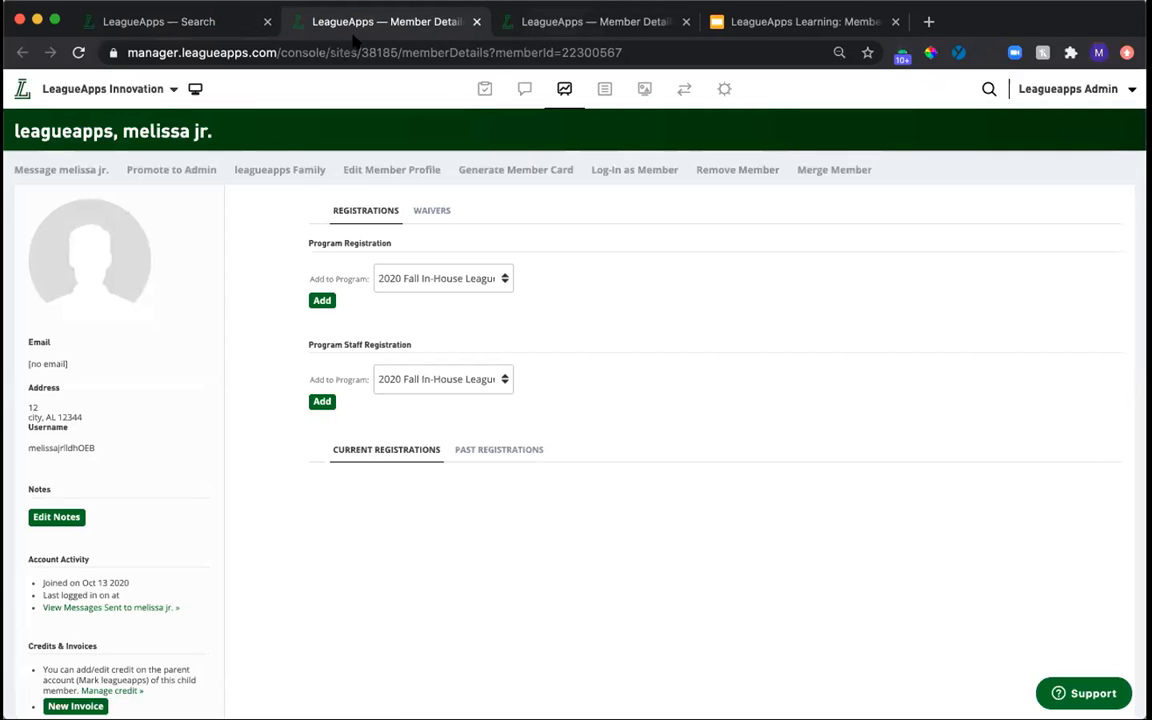
click(509, 21)
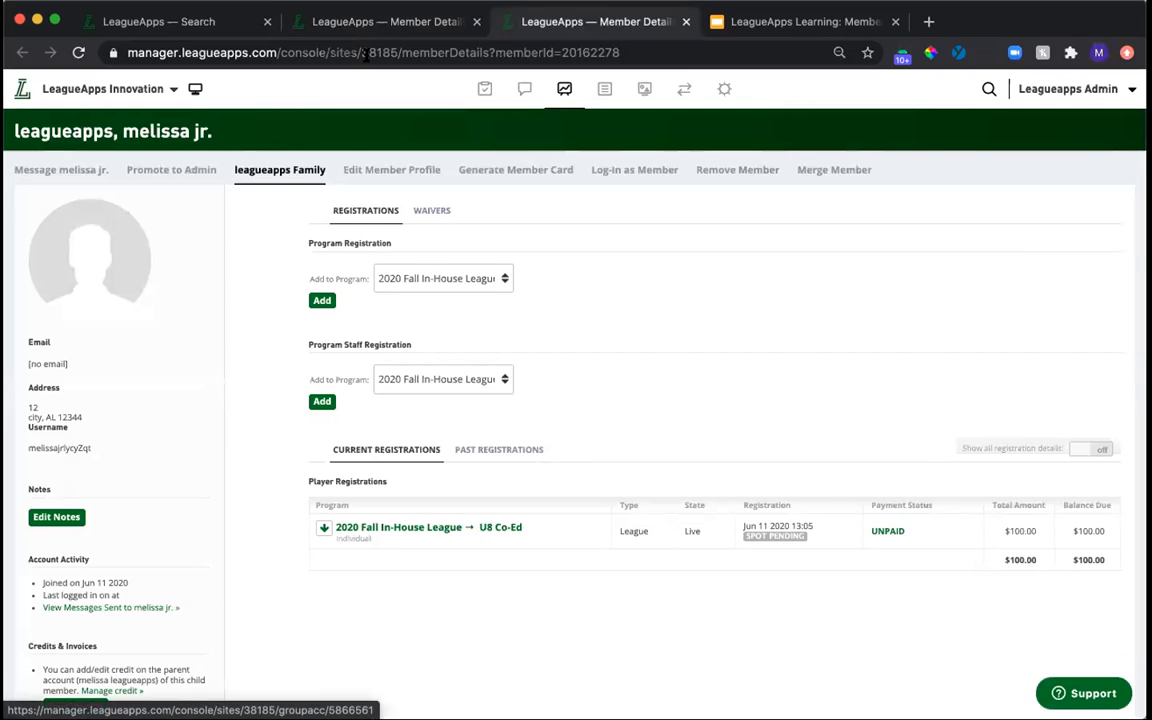
click(383, 24)
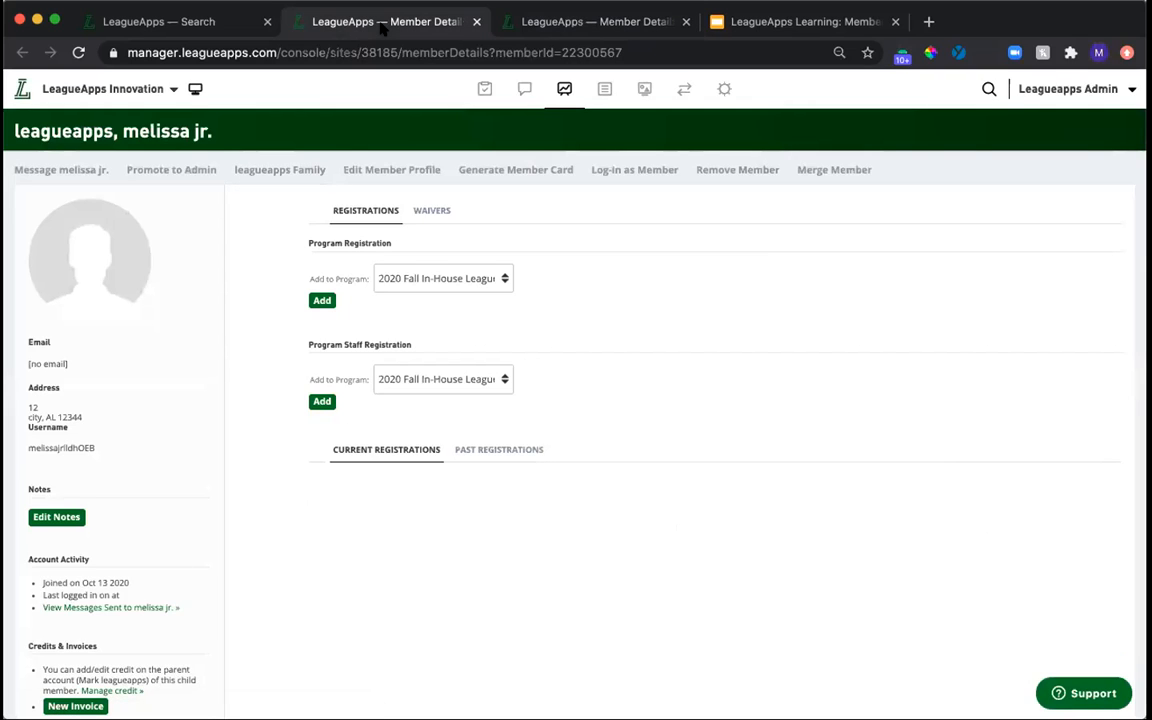
click(277, 172)
click(612, 24)
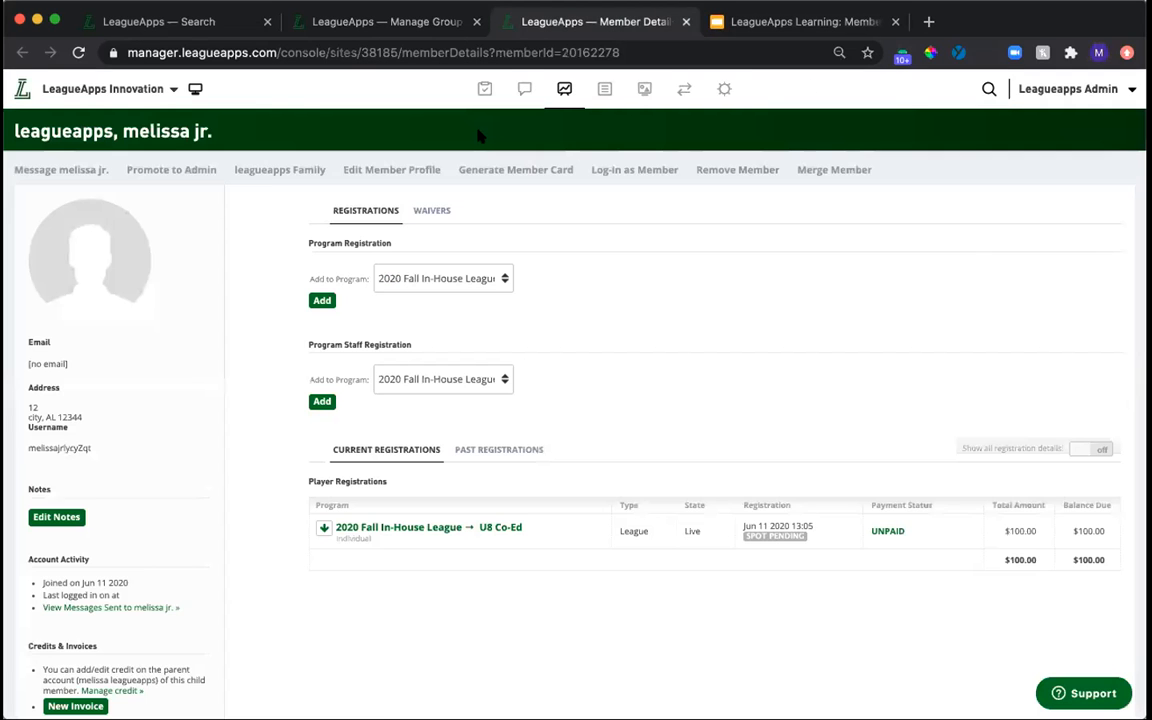
click(268, 172)
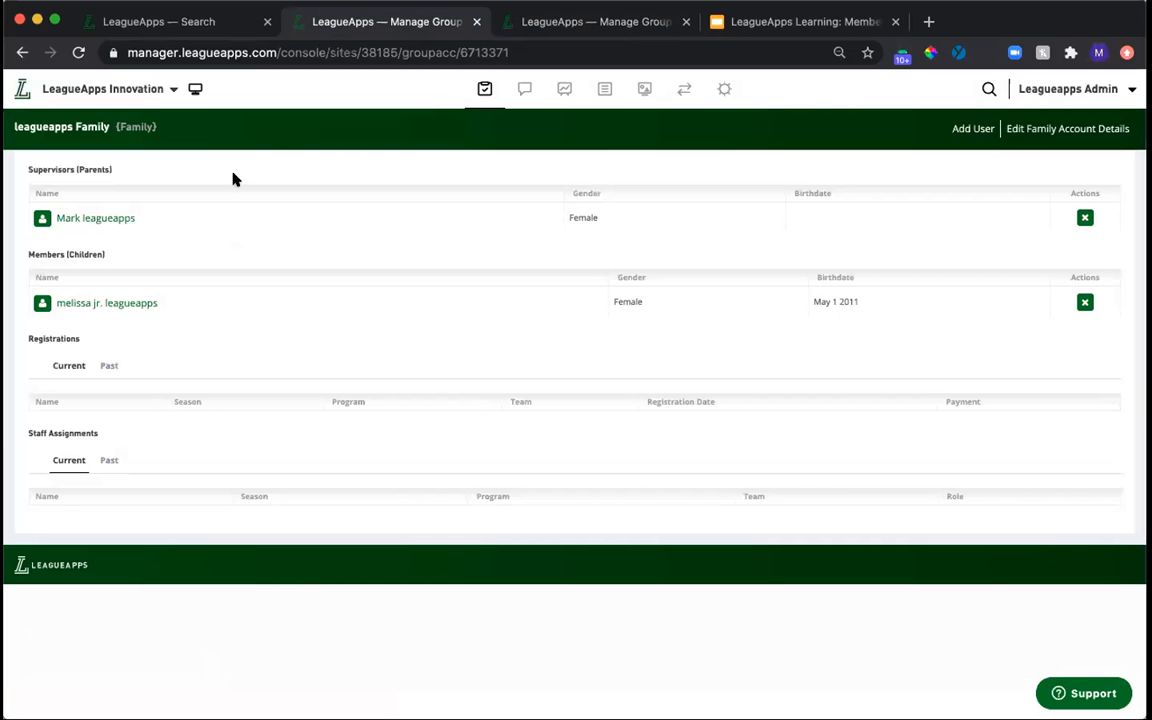
click(609, 24)
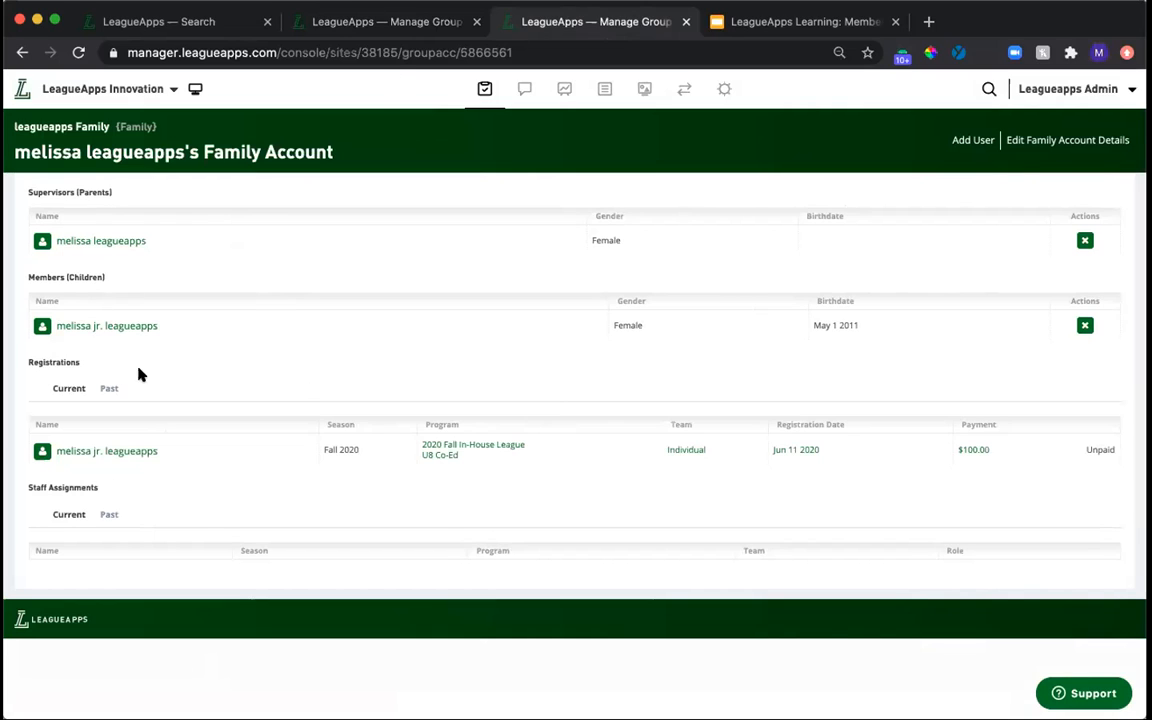
Open the full profile of the child registered in U8 Co-Ed and merge the possible duplicate into it as primary member.
click(117, 327)
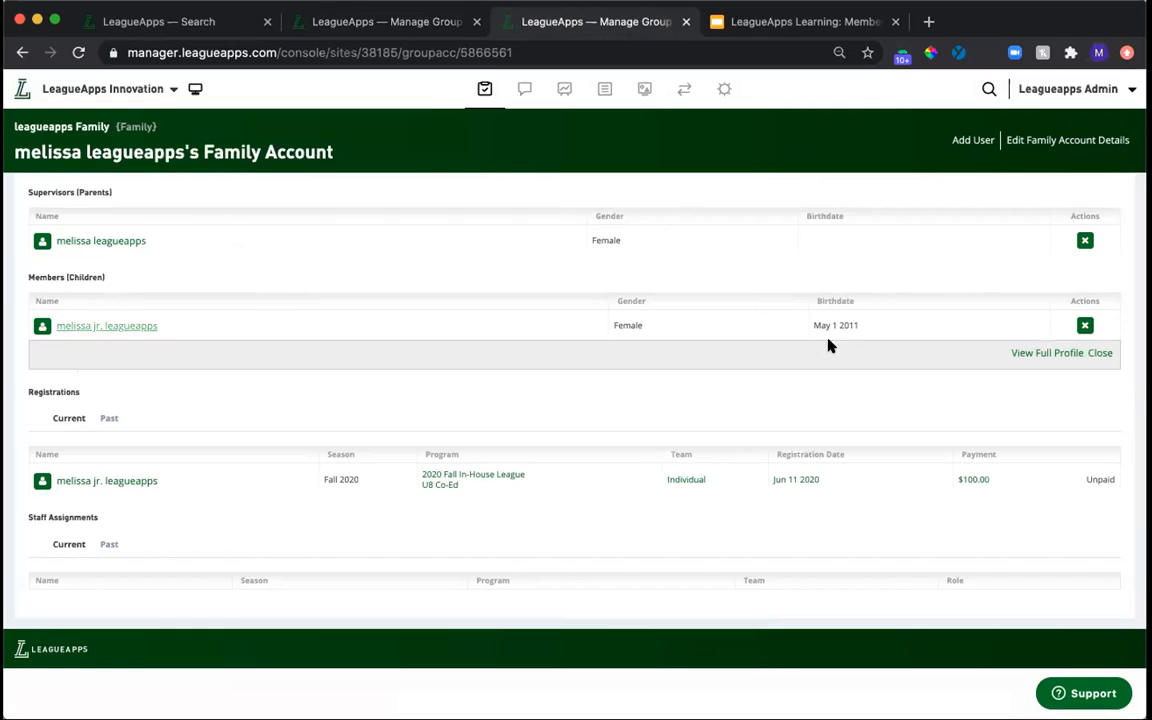
click(1043, 353)
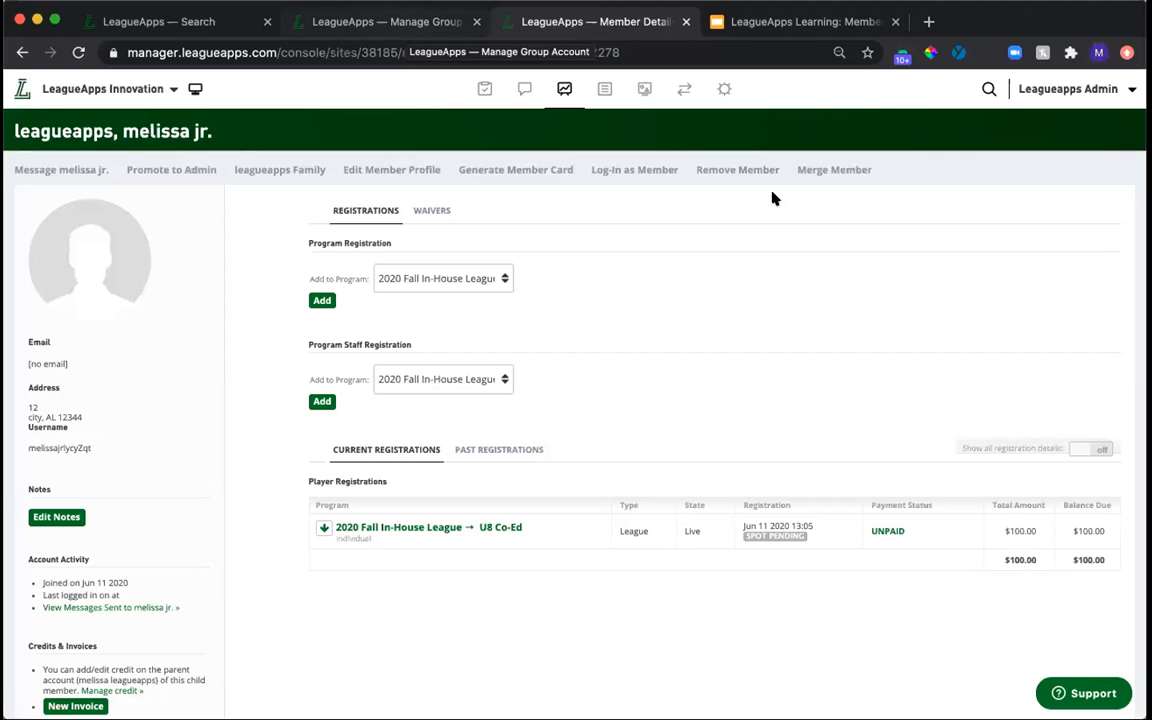
click(820, 172)
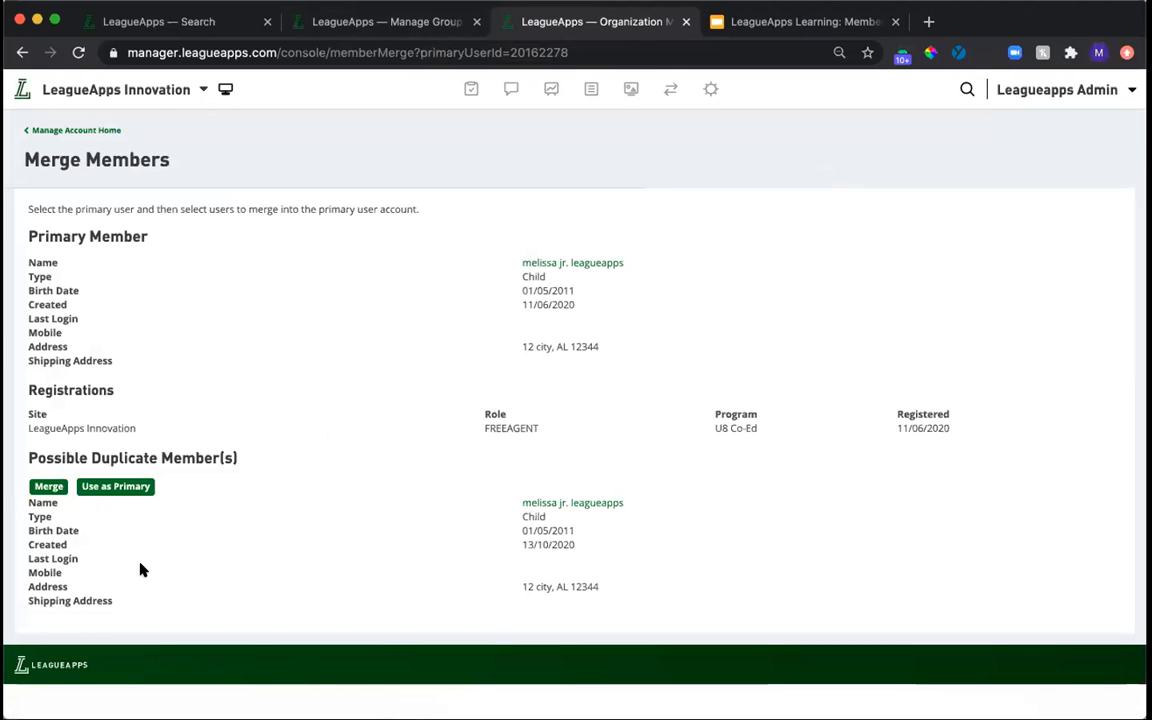
drag(26, 424, 594, 430)
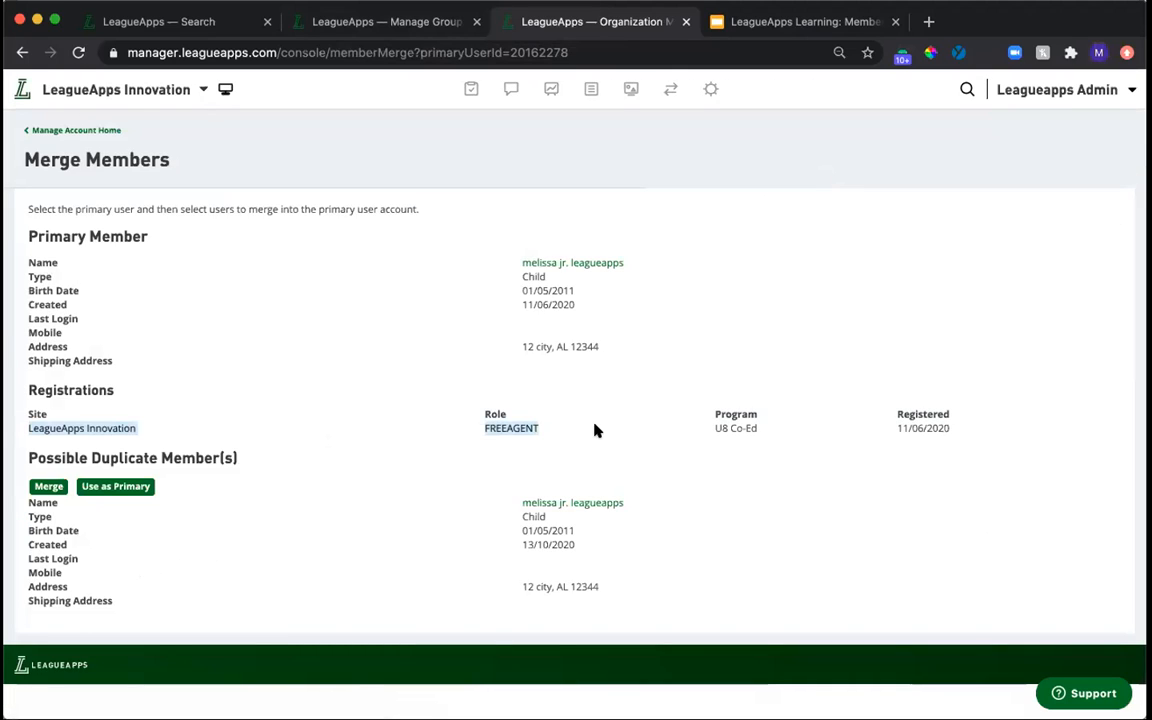
click(49, 486)
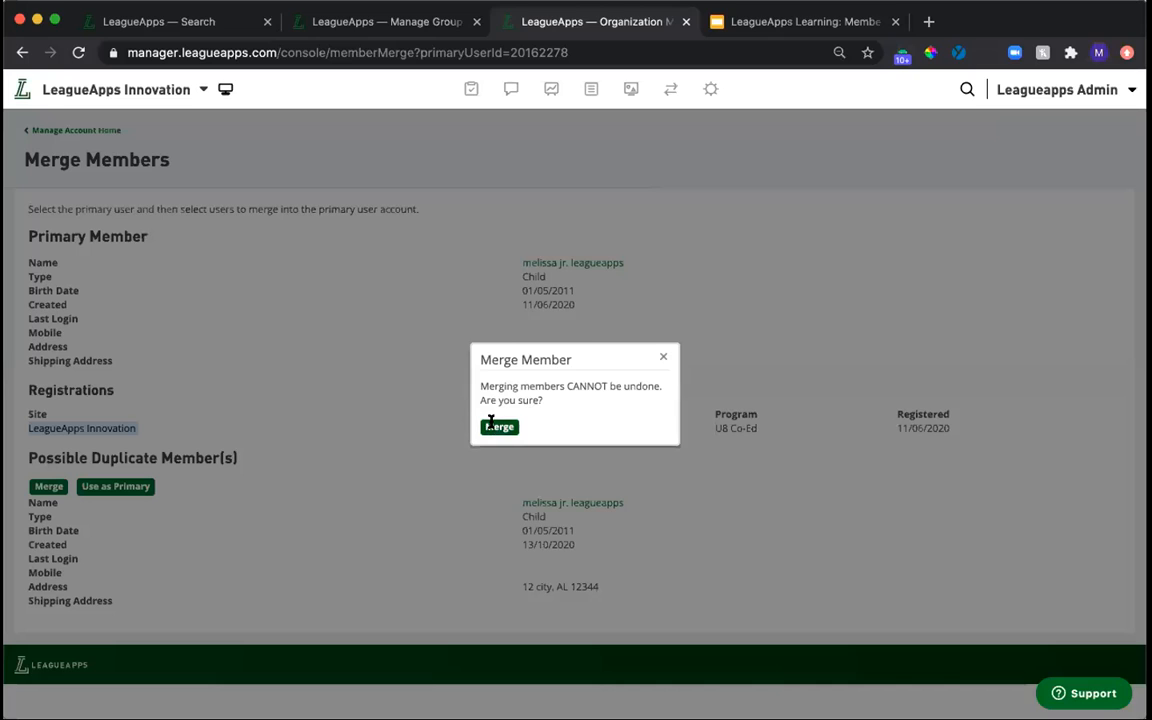
click(498, 426)
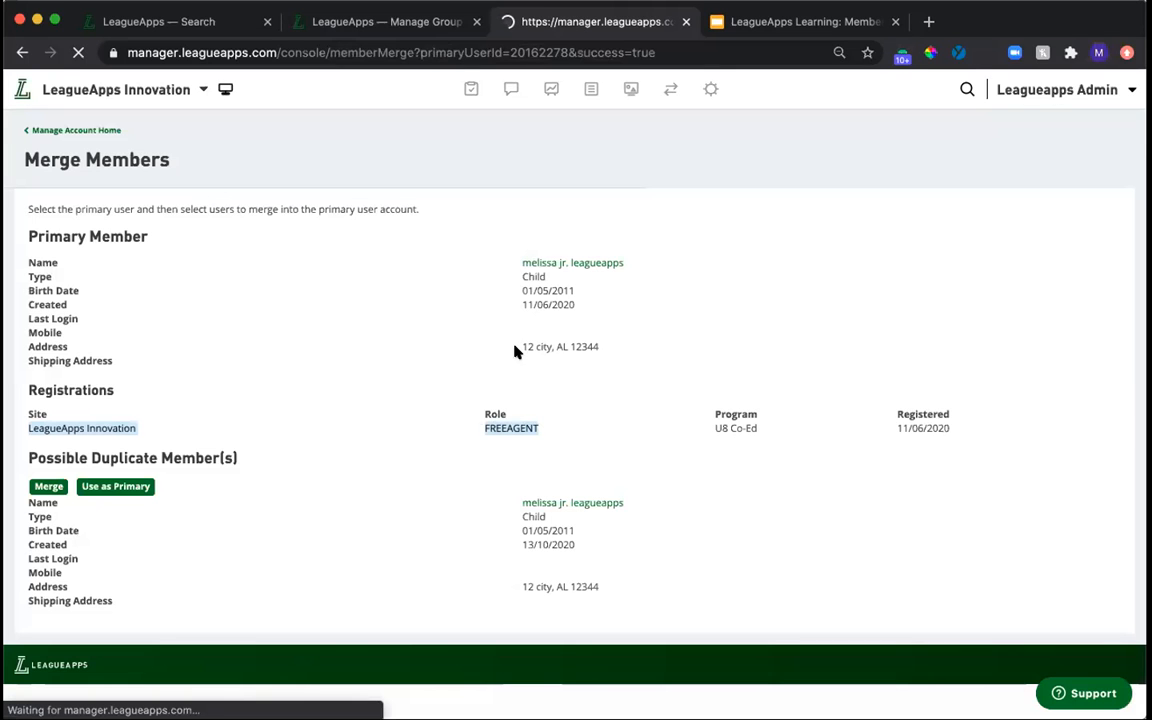
Open the merged child's profile and family account, then reload the other parent's family account and compare their children and registrations.
click(570, 298)
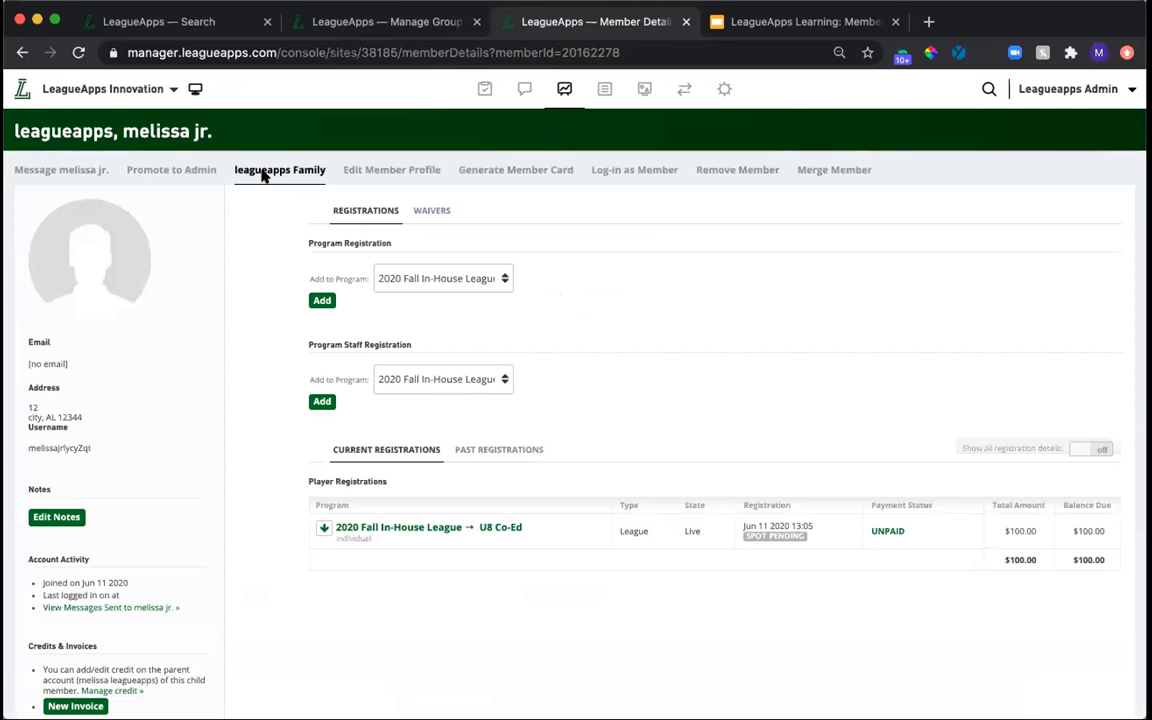
click(262, 172)
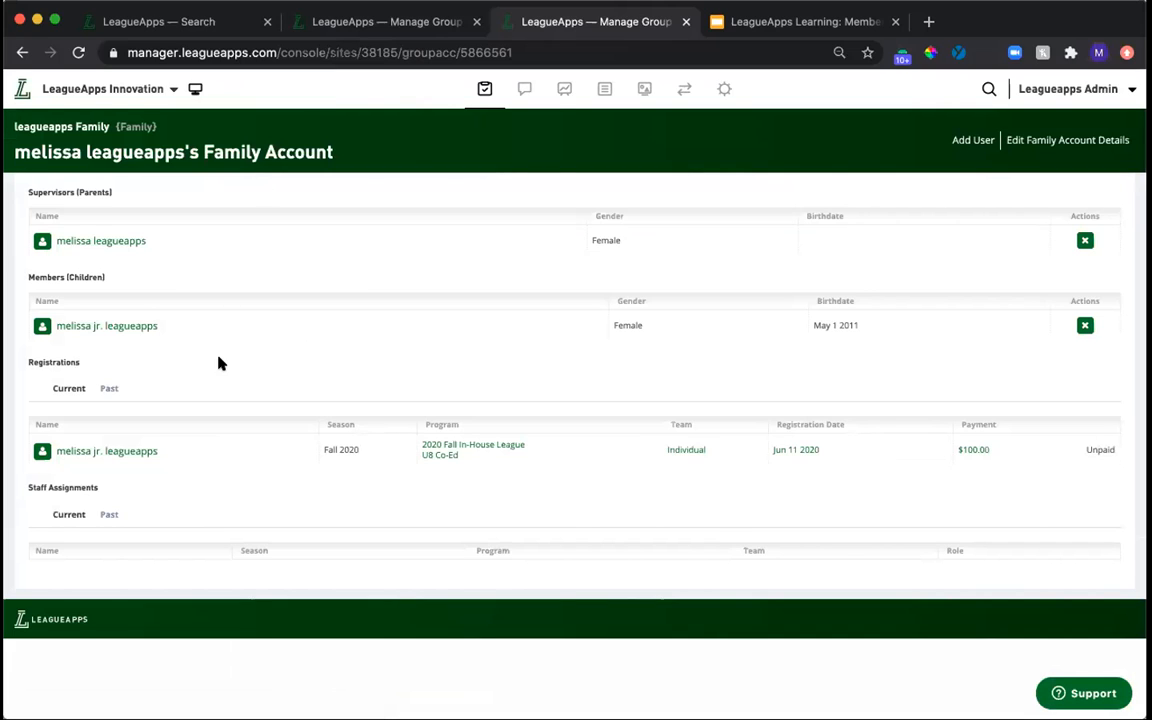
click(372, 25)
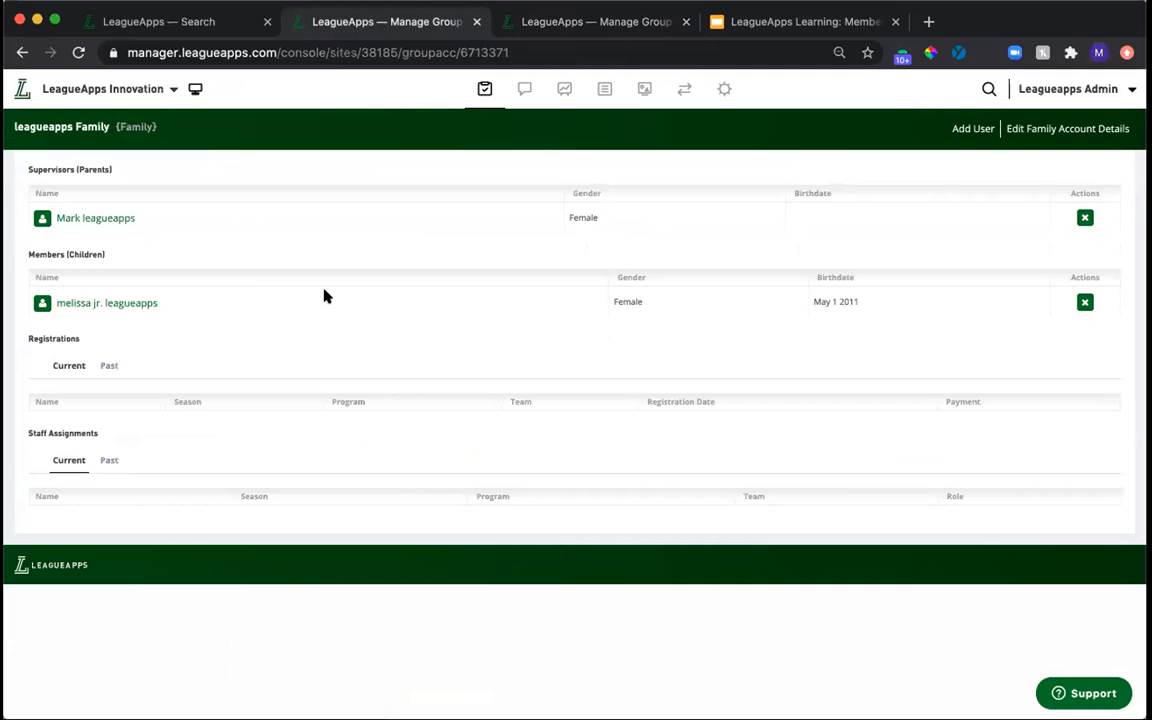
key(super+r)
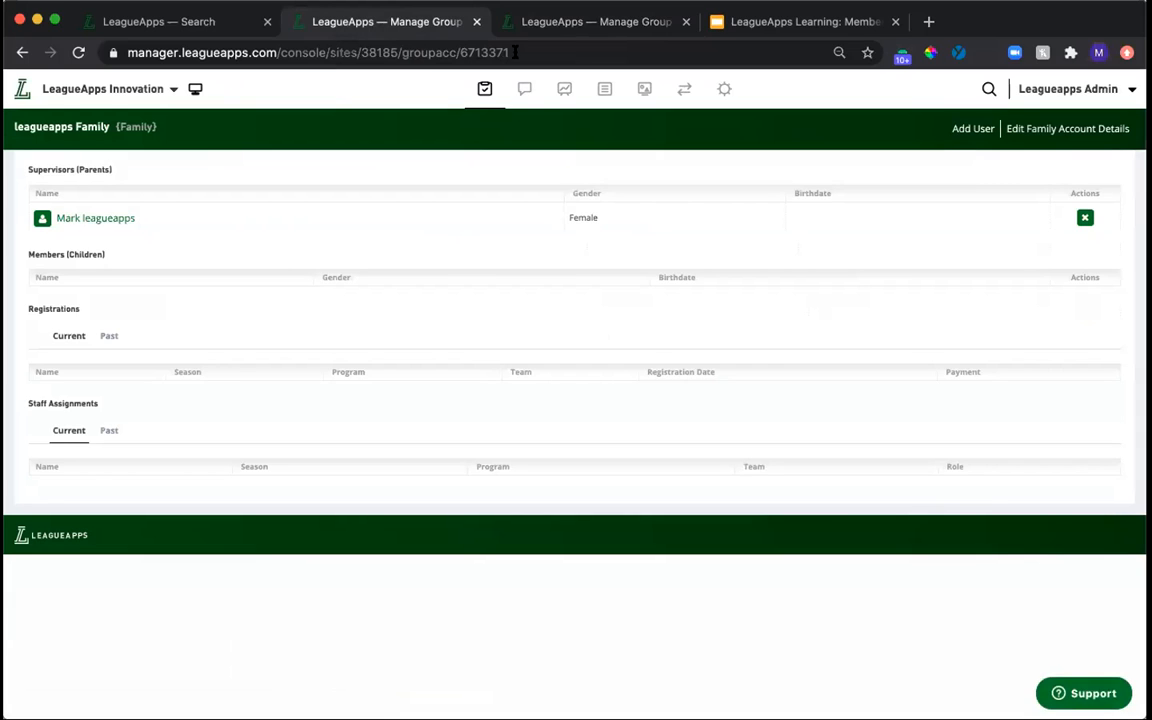
click(532, 18)
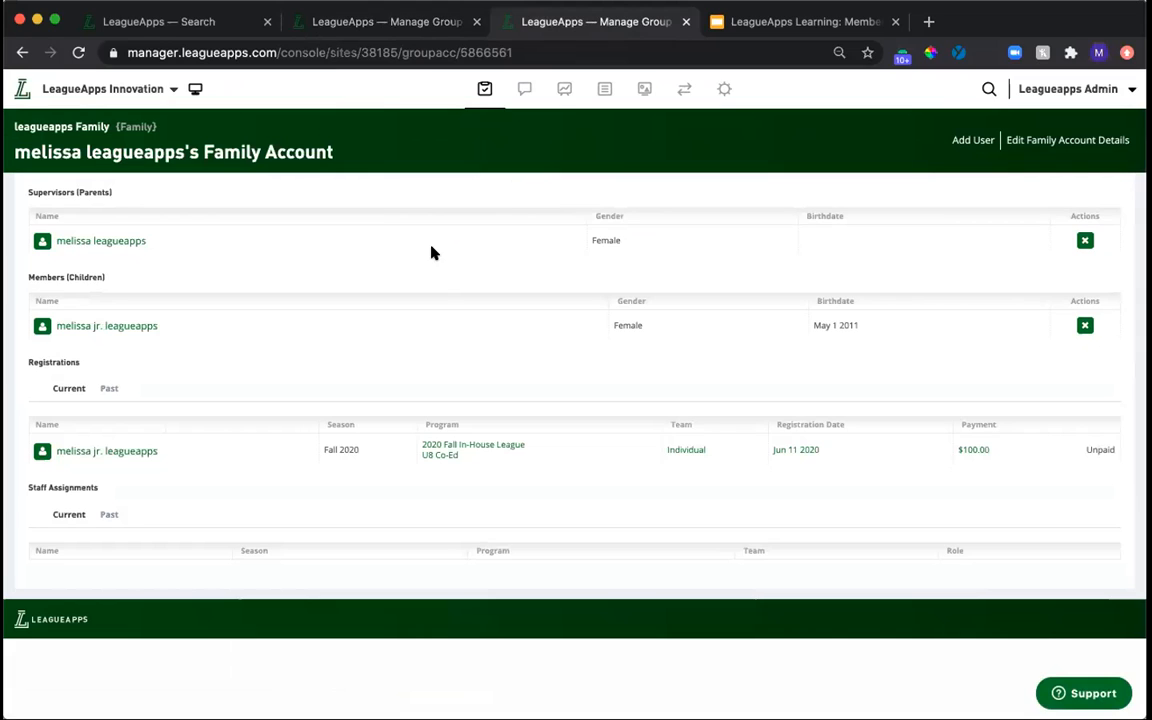
Remove the remaining supervisor from the family account that no longer contains any children.
click(364, 24)
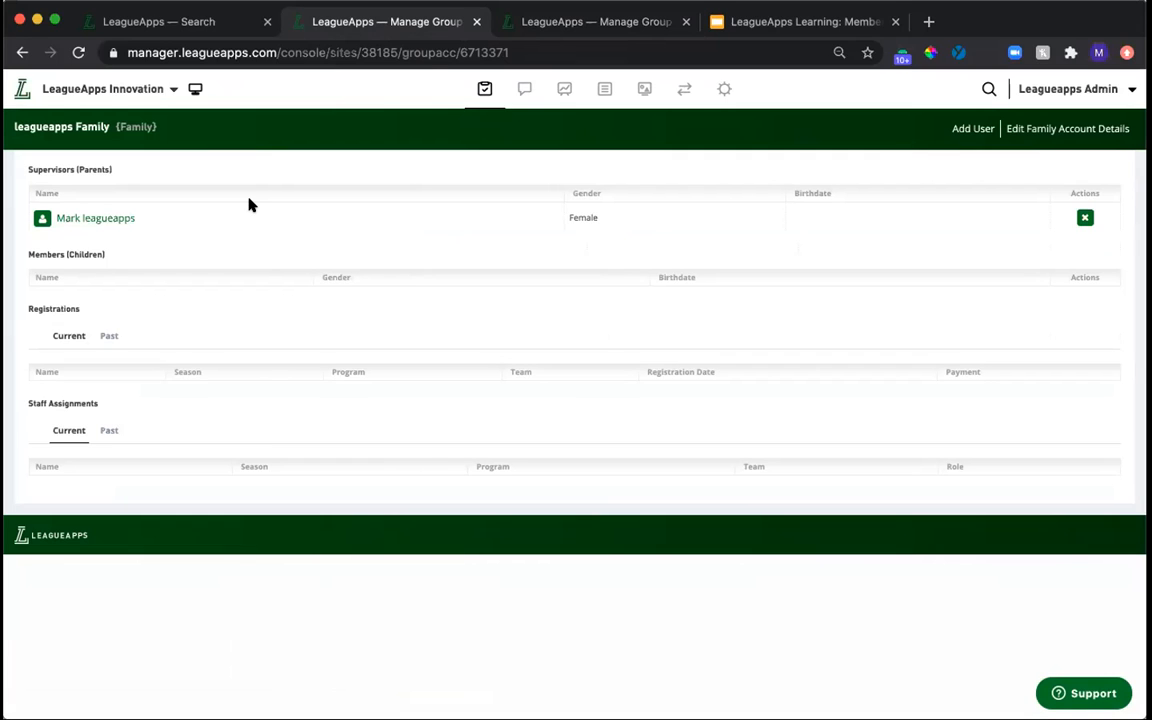
click(1084, 219)
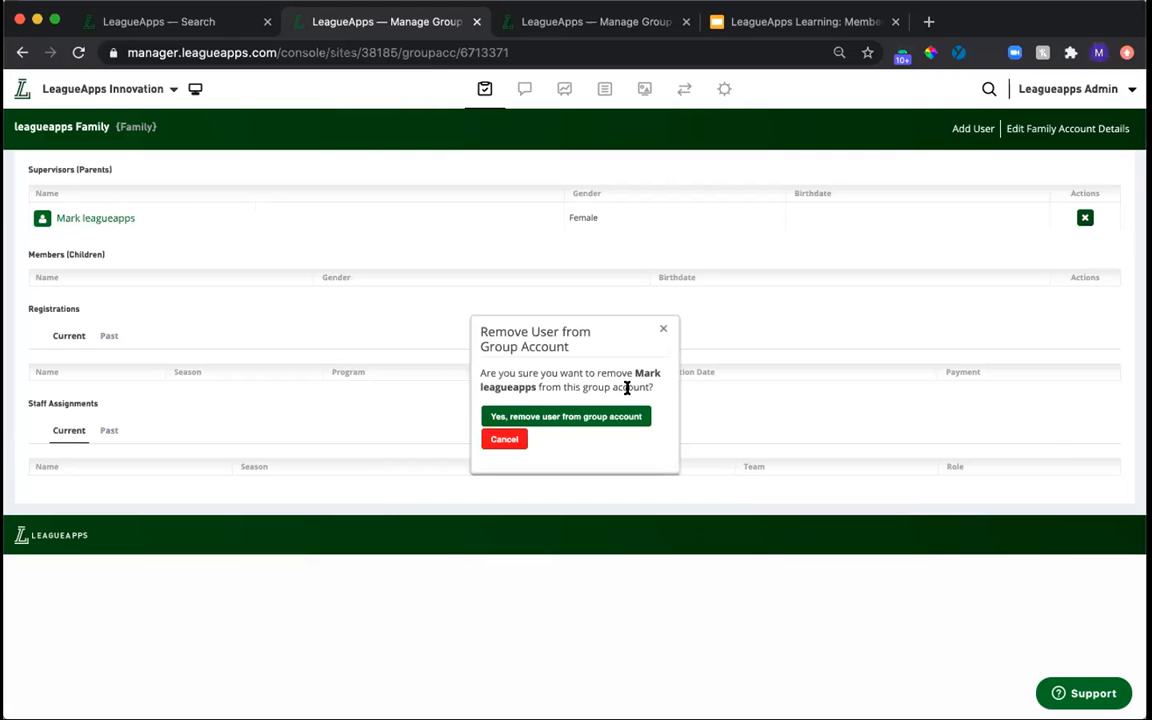
click(552, 419)
Add the removed parent to the merged child's family account as an existing user with the Supervisor (Parent) role, finding them by first name.
click(560, 24)
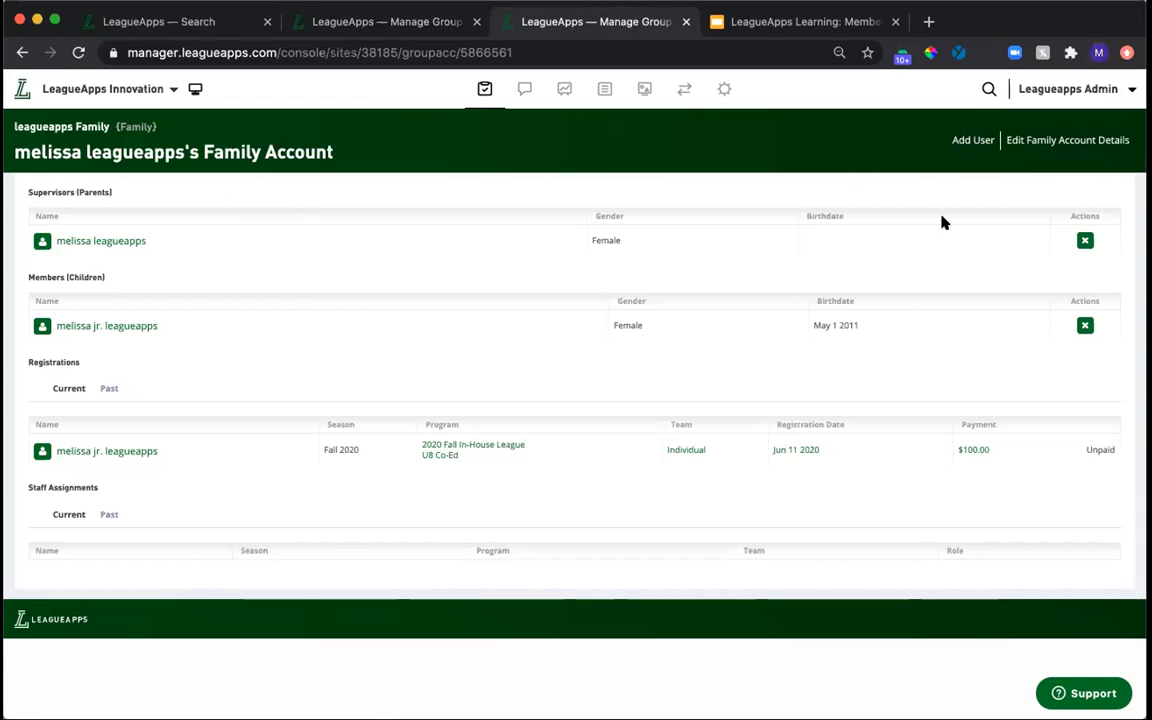
click(968, 141)
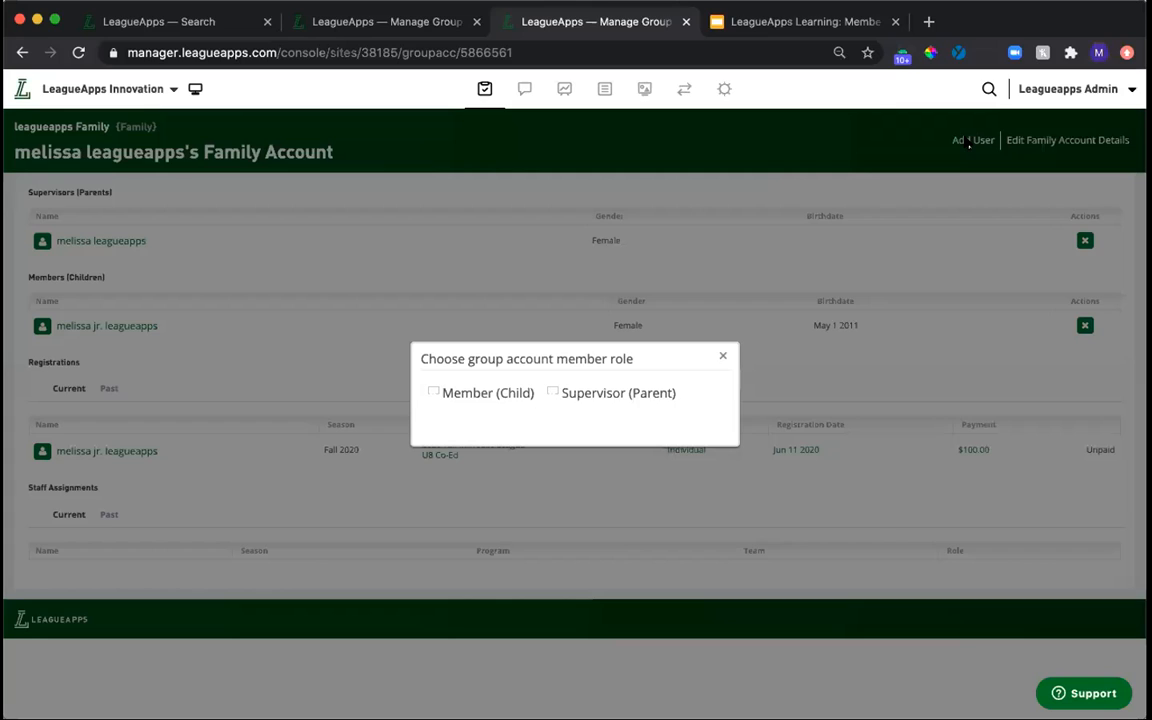
click(597, 396)
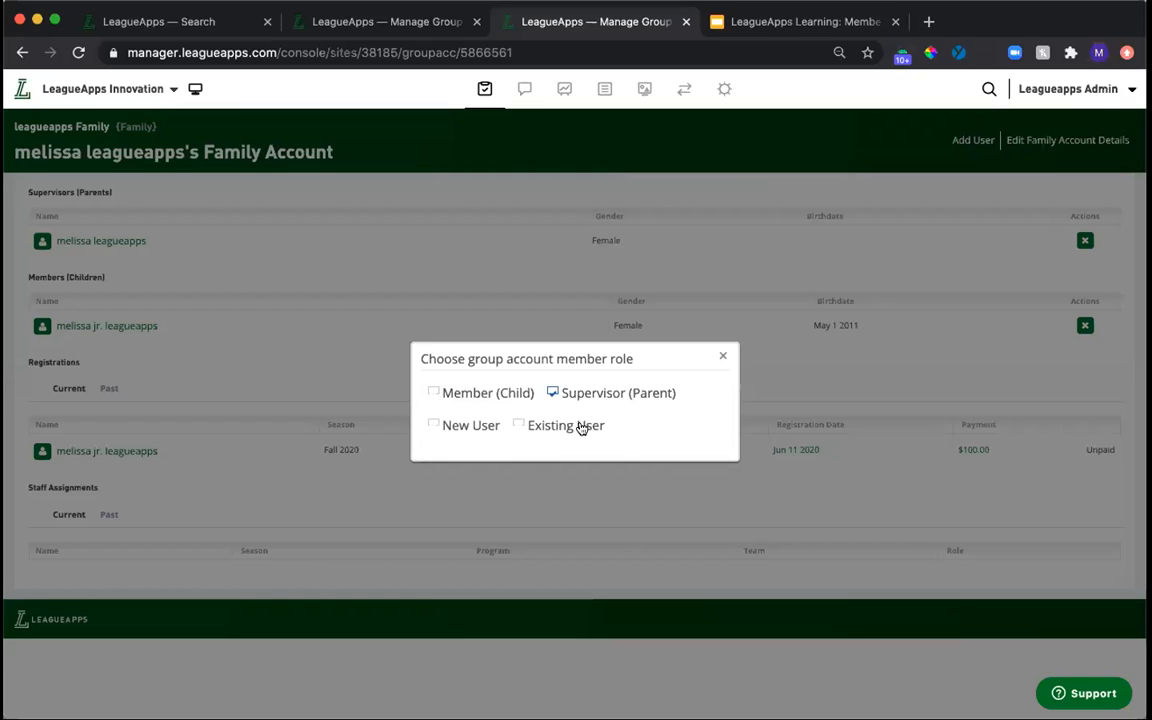
click(580, 428)
click(550, 481)
text(mark)
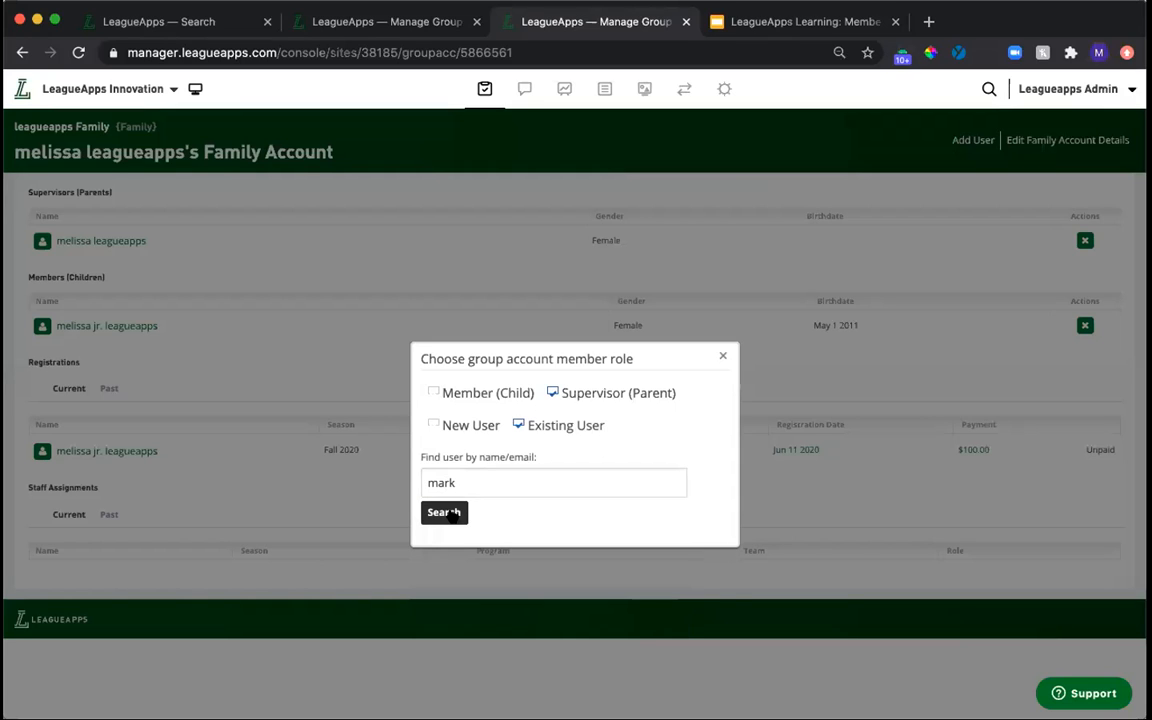
click(452, 512)
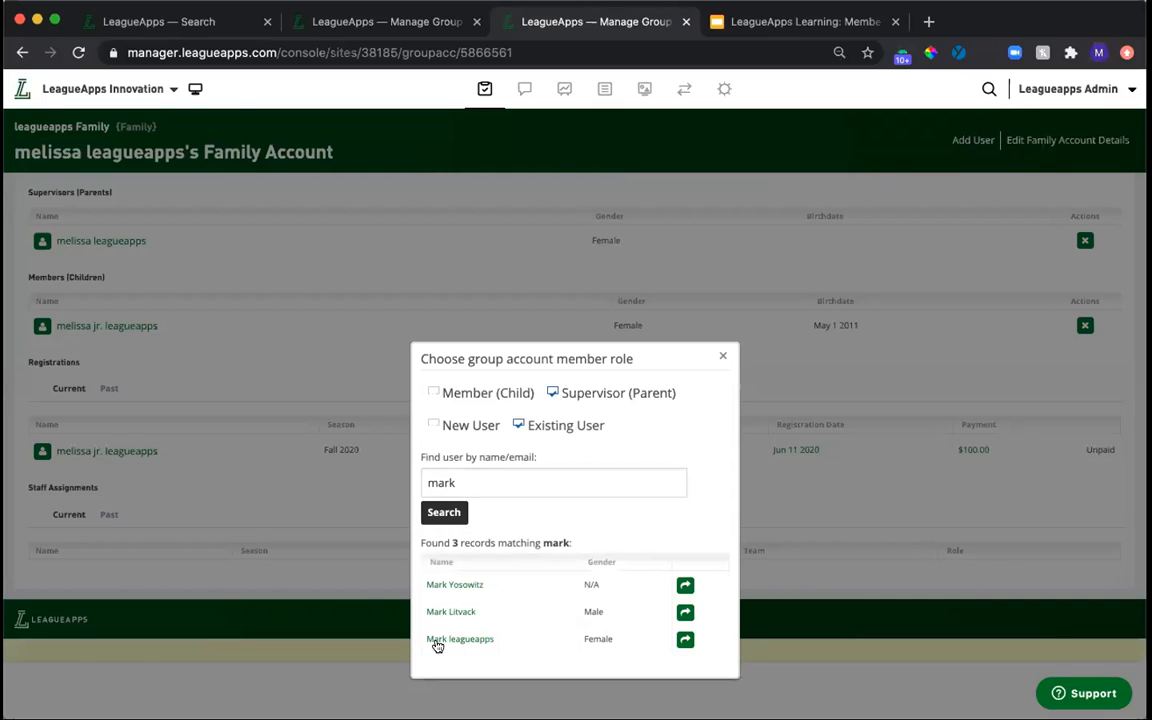
click(684, 641)
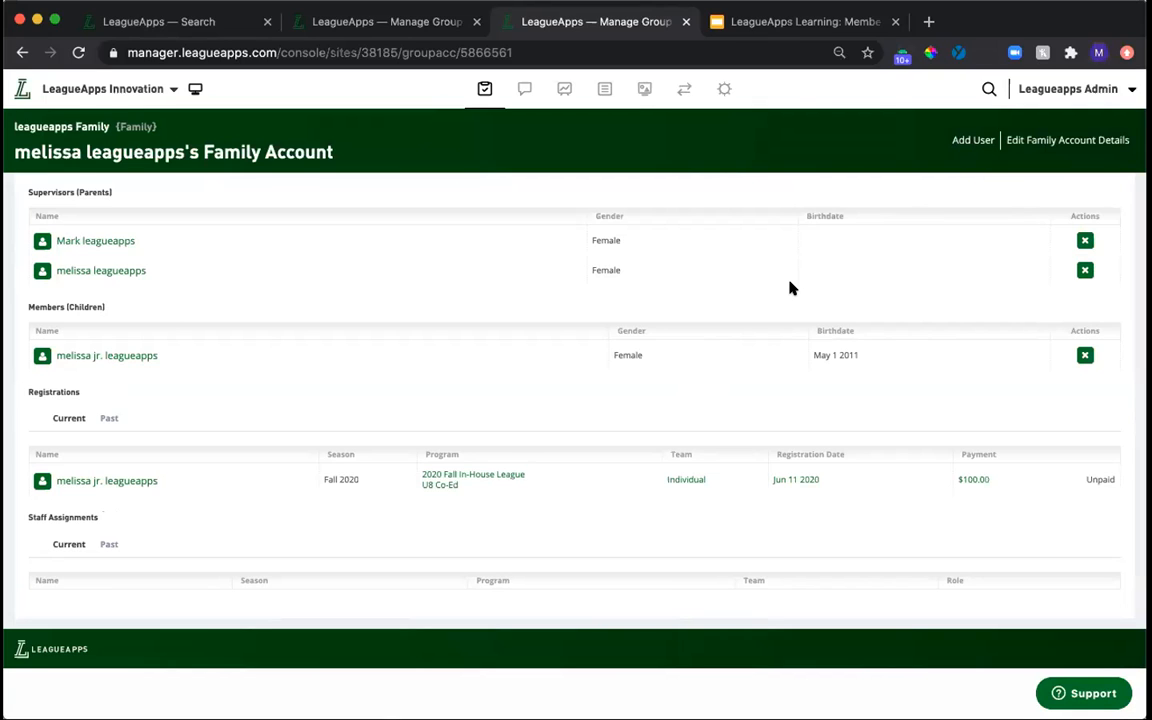
click(960, 143)
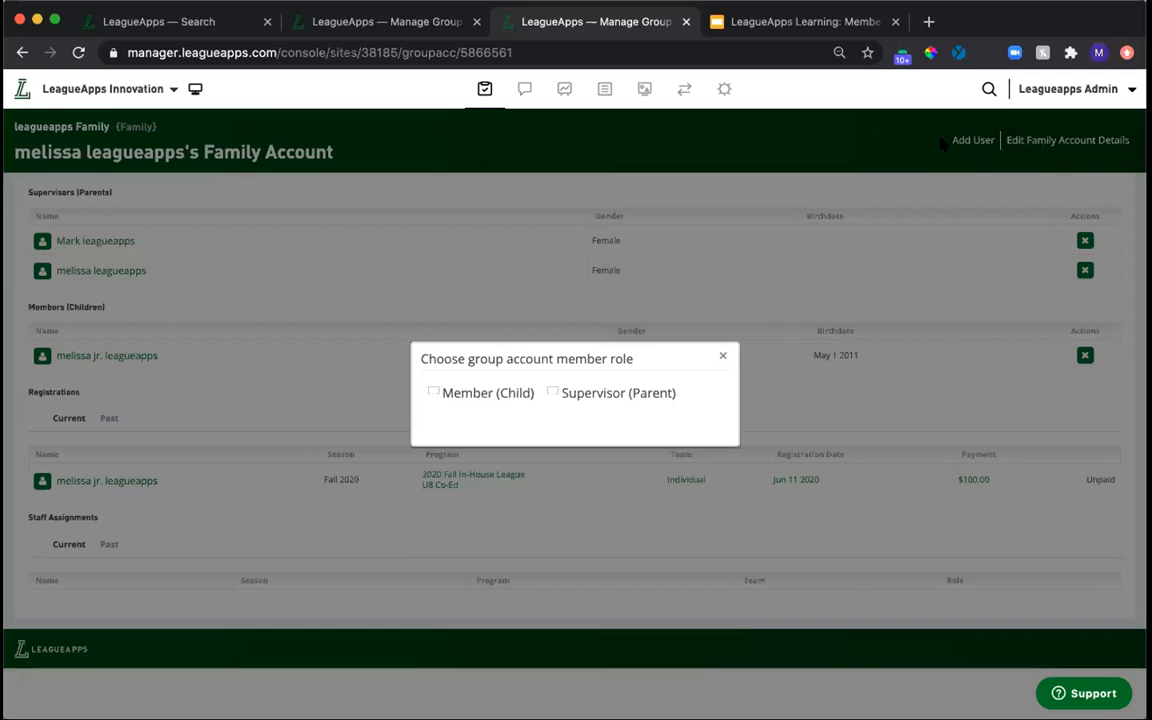
click(607, 398)
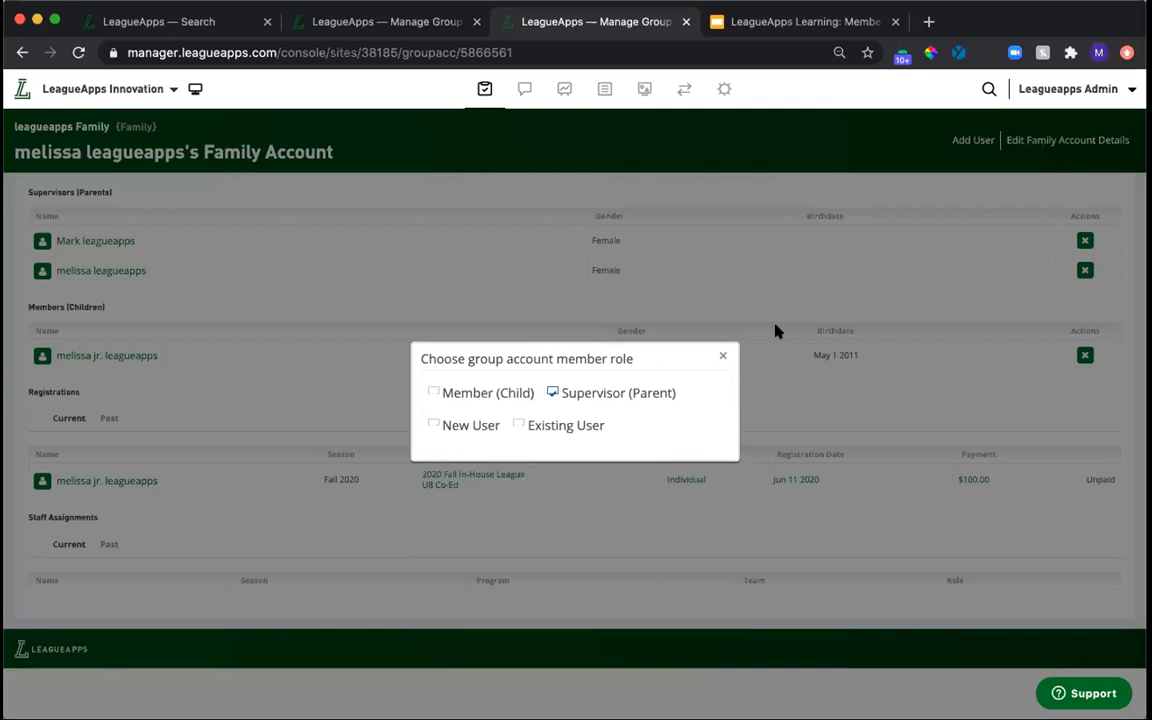
click(722, 356)
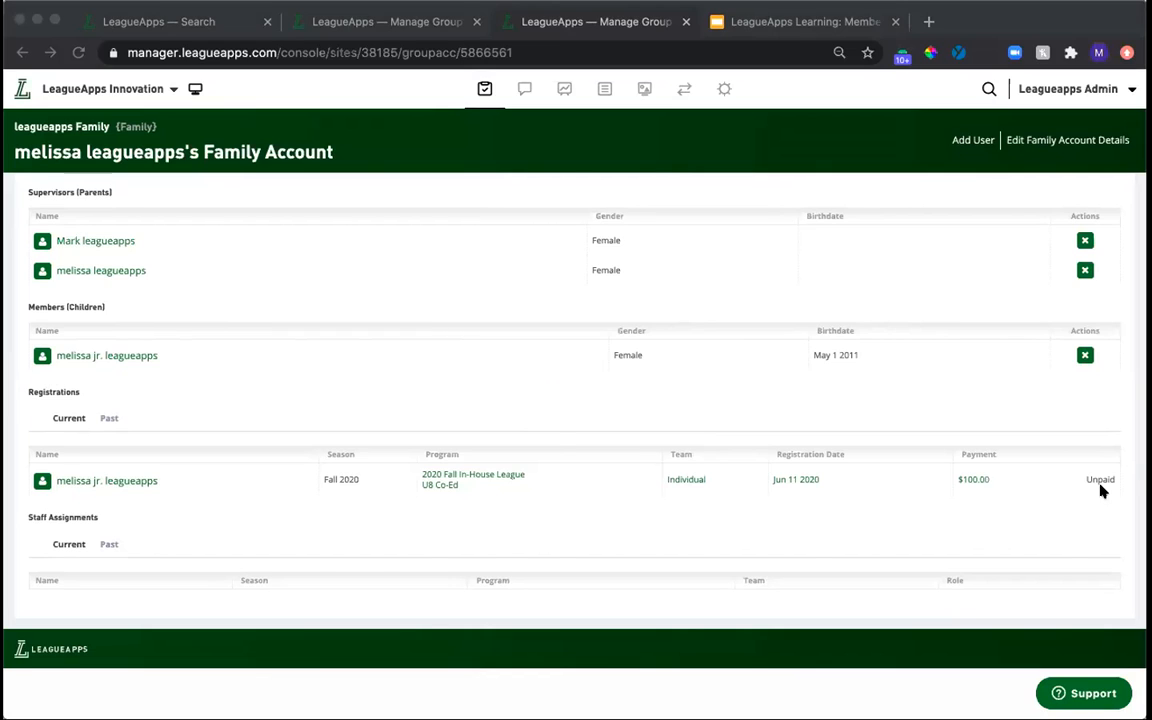
click(546, 415)
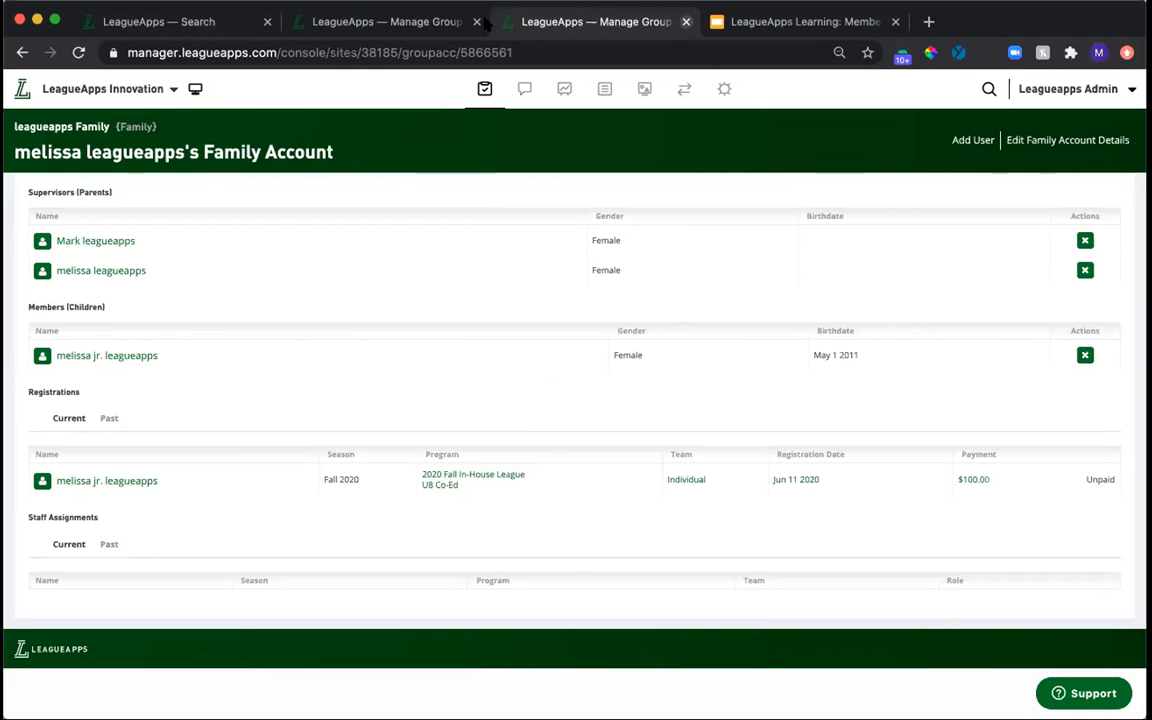
Close both family account tabs, search for the next duplicated adult by first name, and open both matching member profiles in separate tabs.
click(686, 21)
click(477, 21)
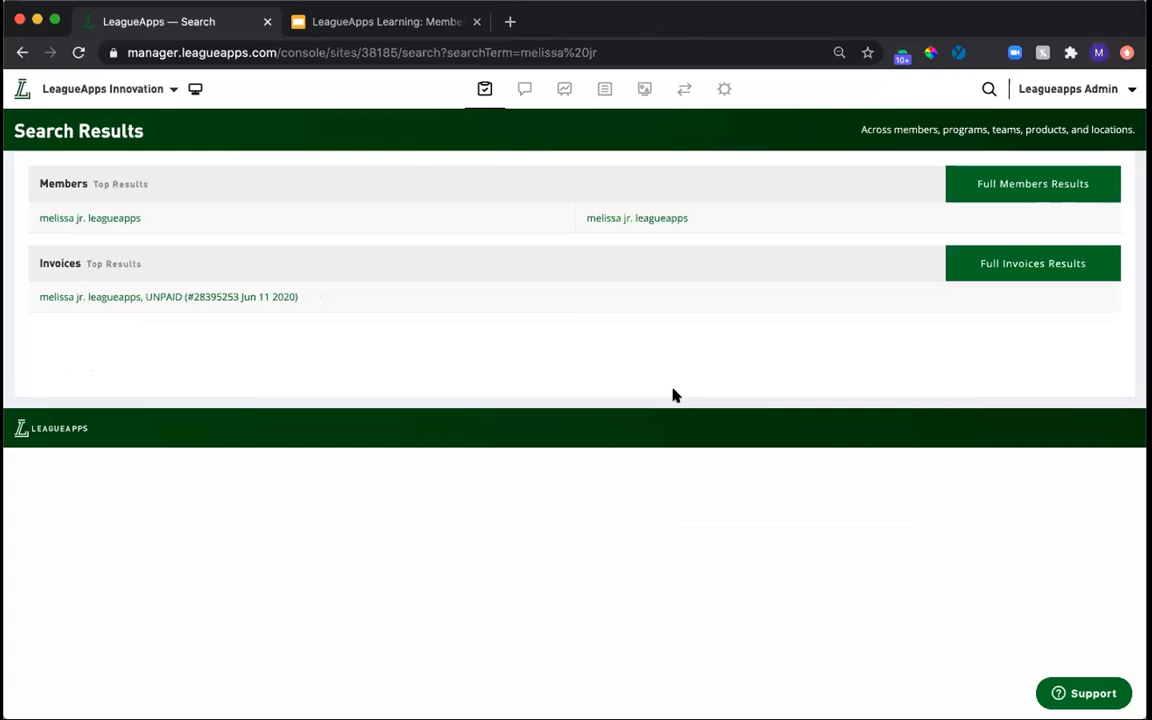
click(988, 90)
text(joanna)
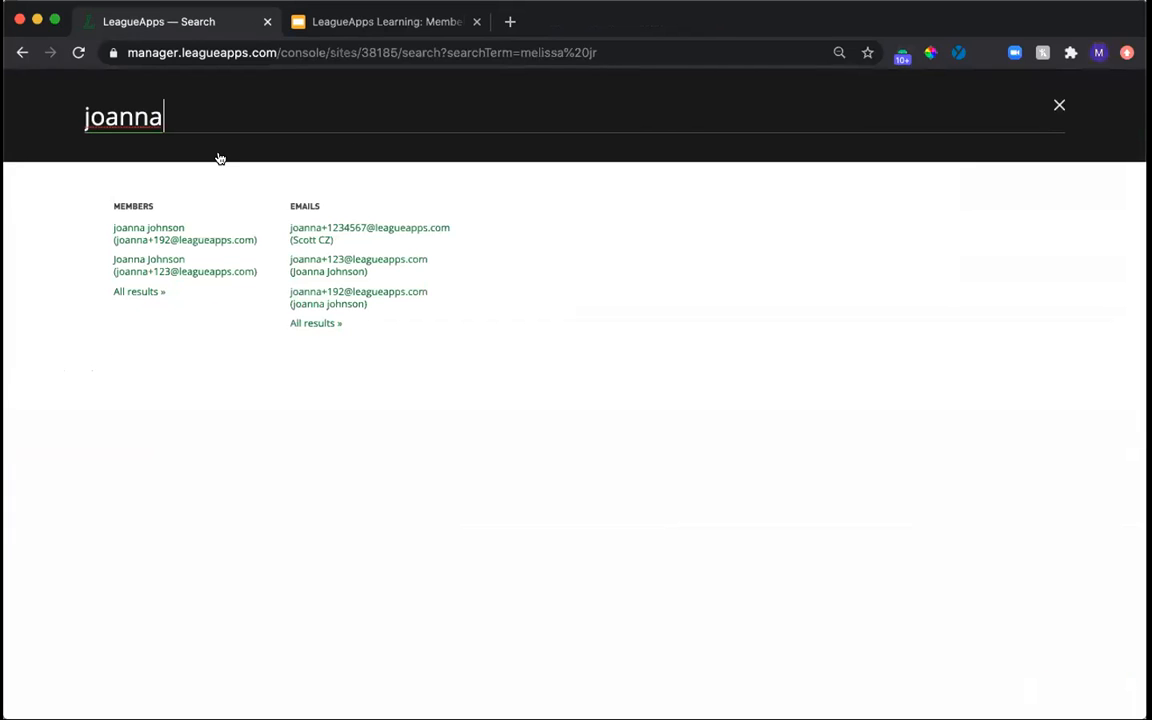
right_click(147, 241)
click(162, 247)
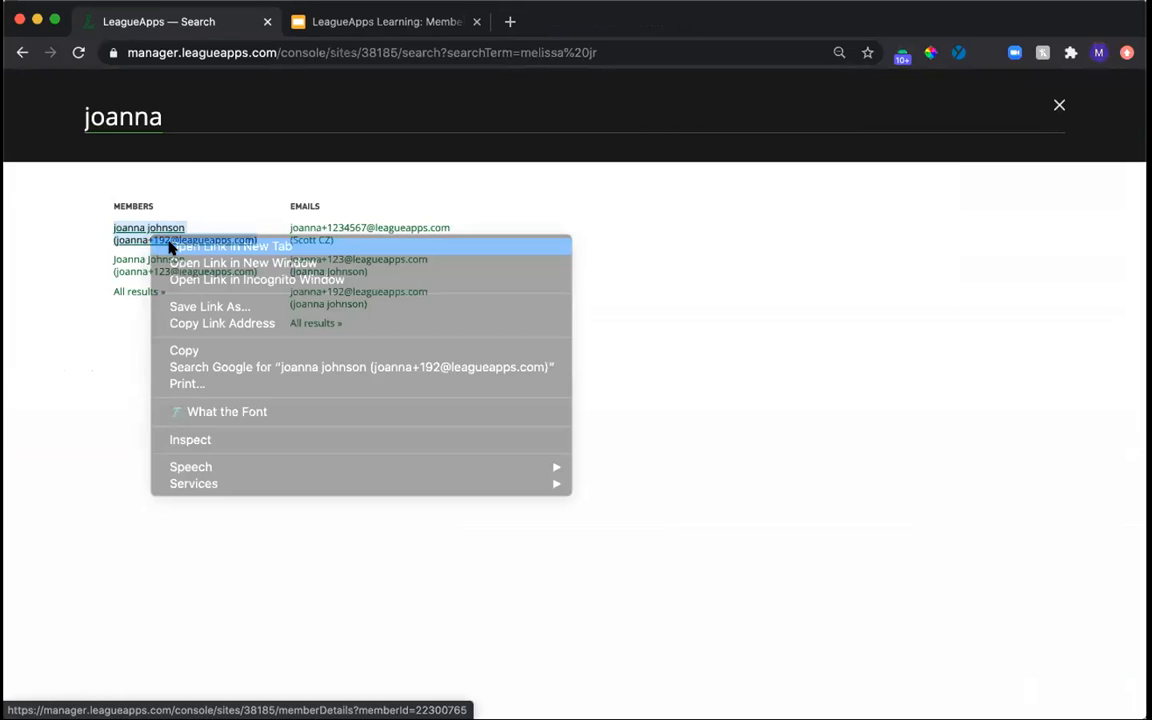
right_click(145, 262)
click(162, 266)
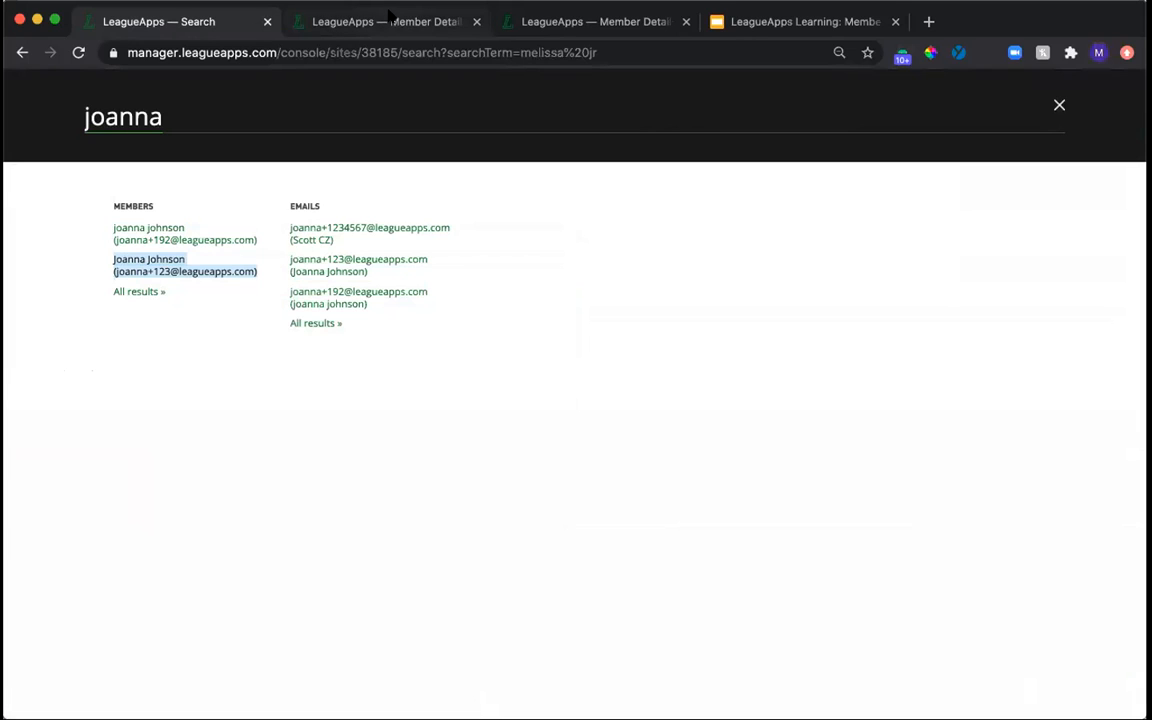
Compare the two duplicate adult profiles and examine the family account linked to one of them.
click(384, 18)
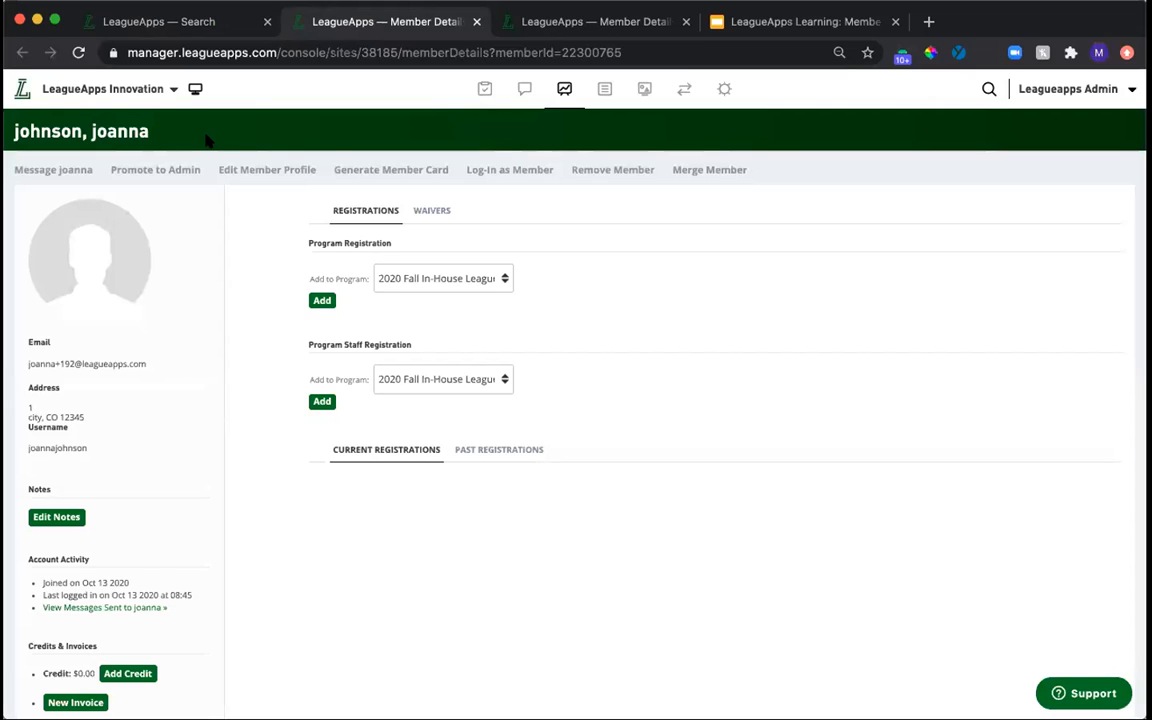
click(583, 14)
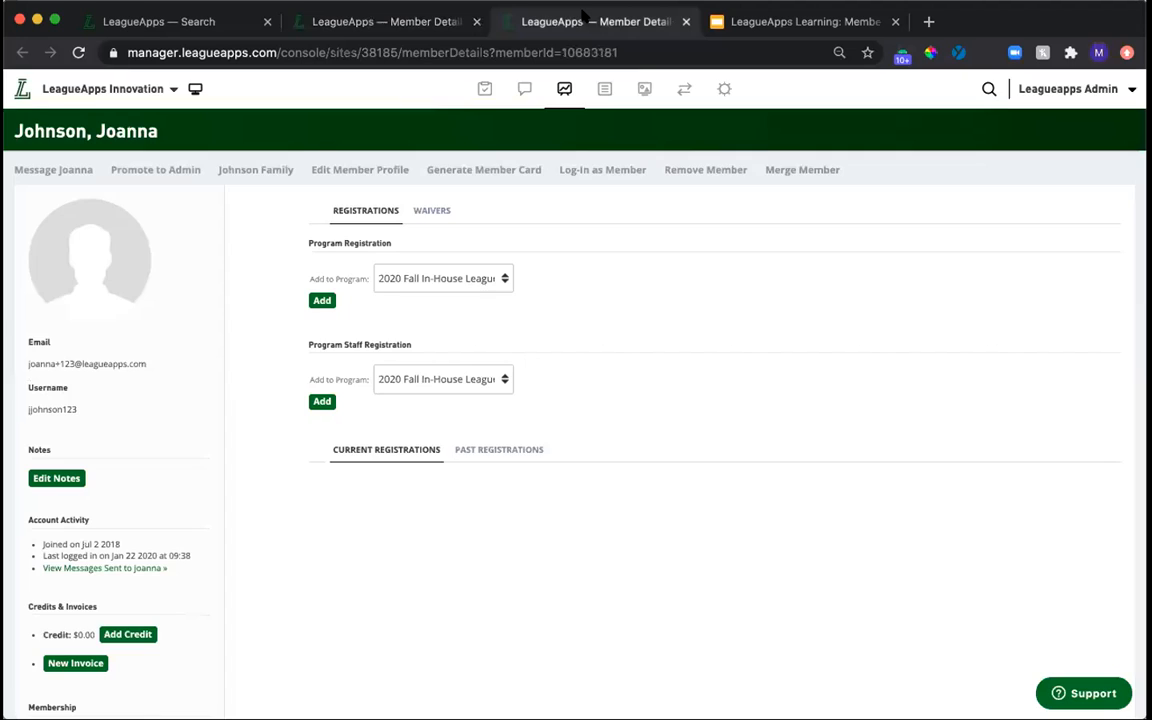
click(255, 171)
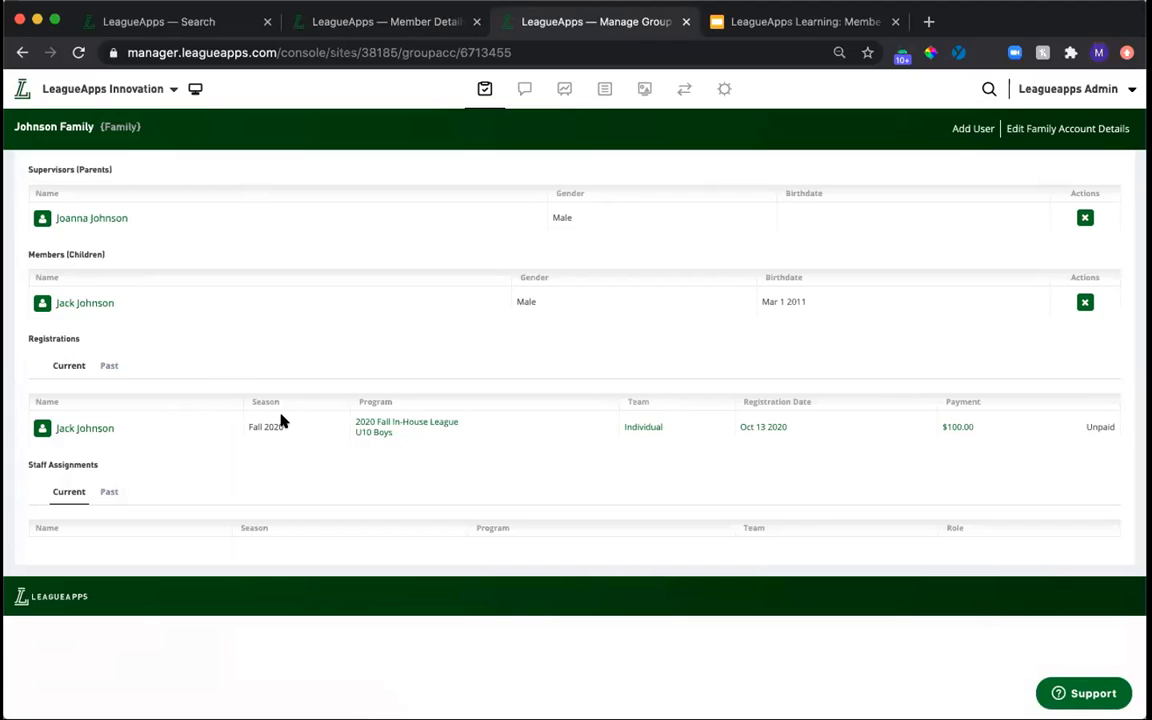
Open the full profile of the family account's supervisor and merge the possible duplicate created 13/10/2020 into it as primary member.
click(100, 218)
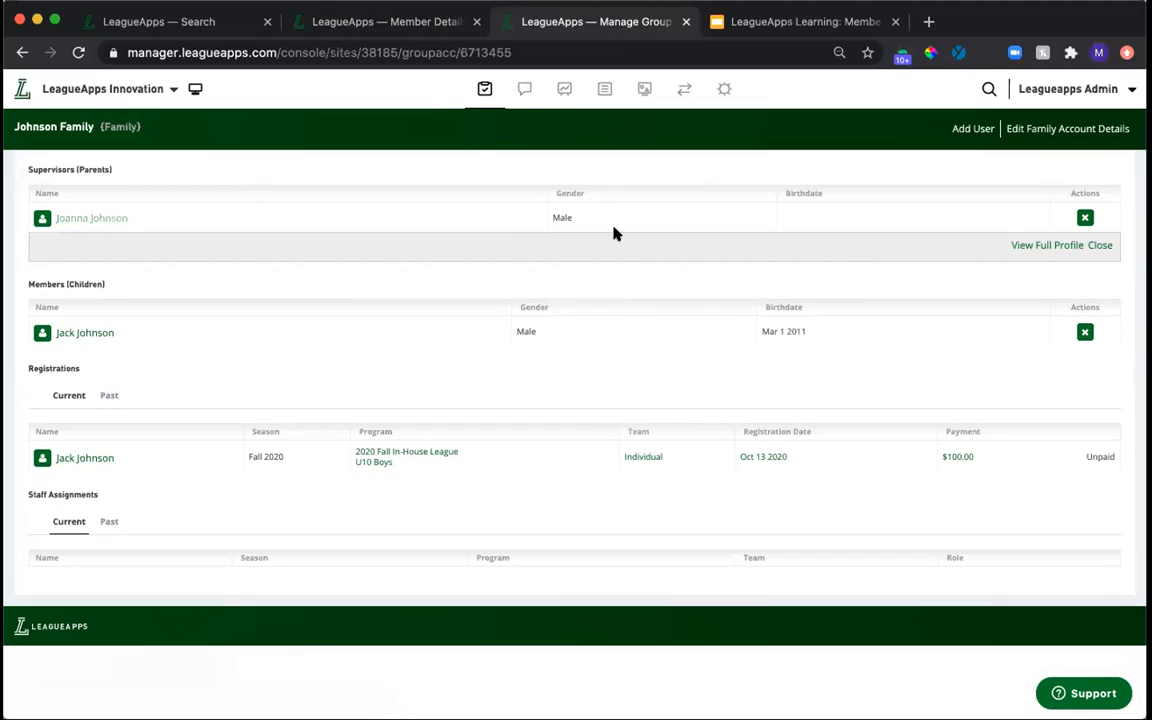
click(1040, 246)
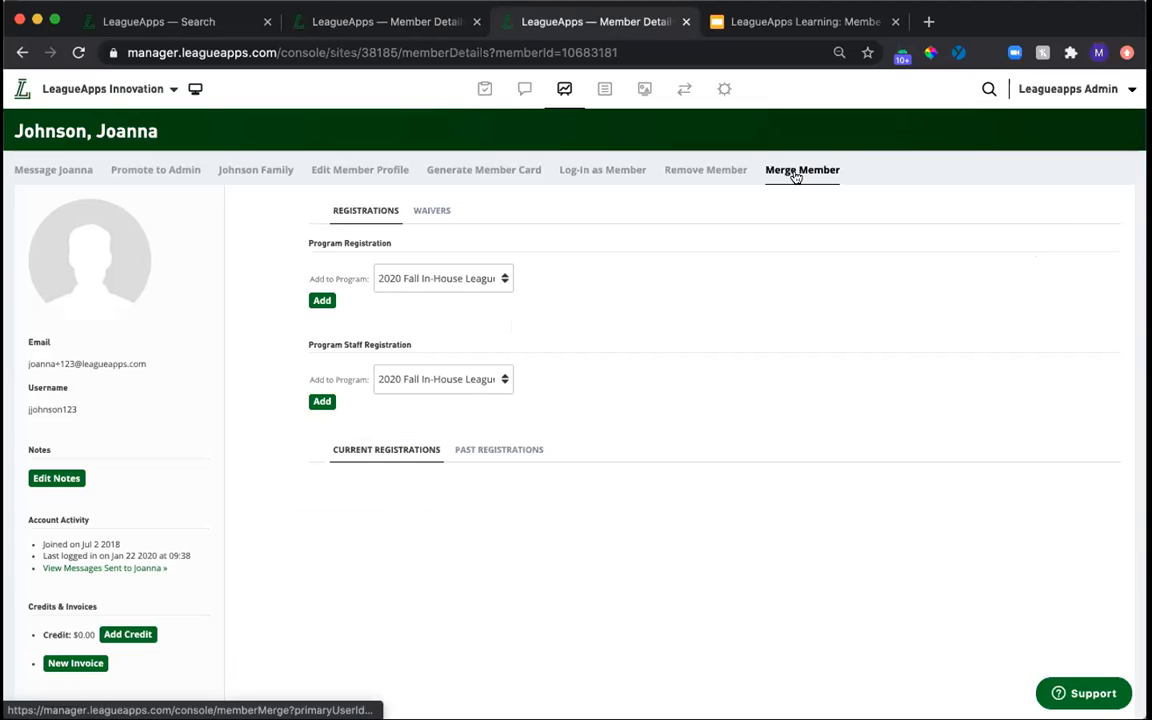
click(796, 172)
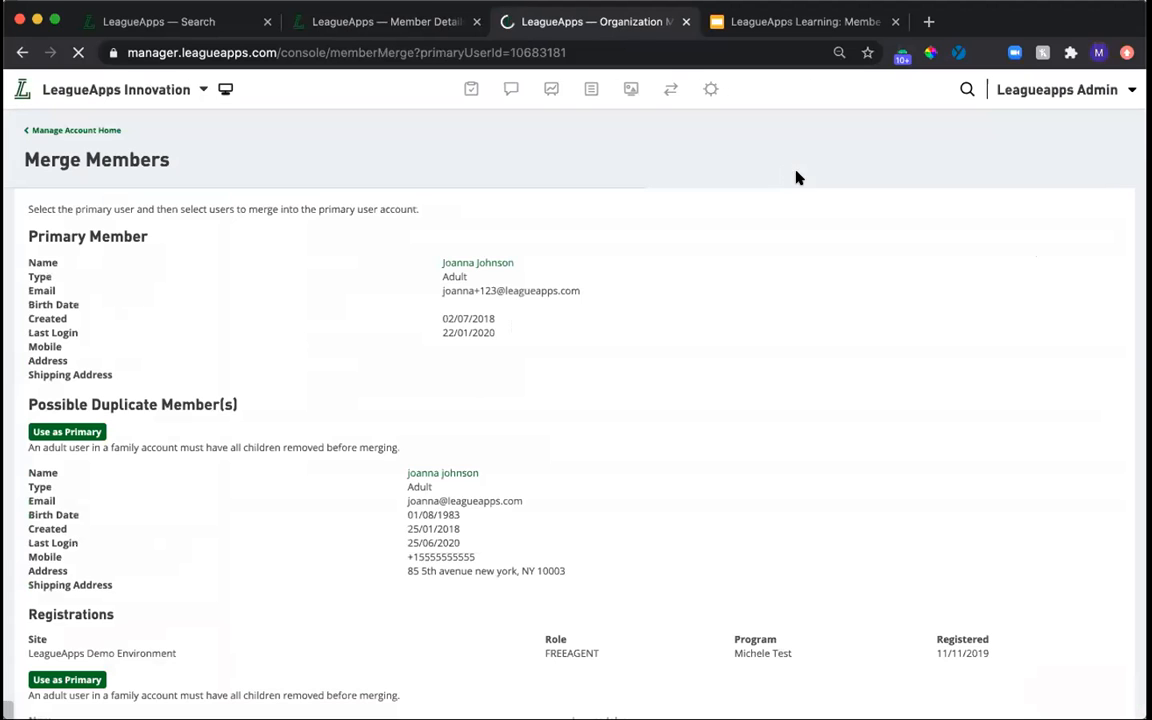
scroll(686, 427, down, 5)
scroll(686, 427, up, 5)
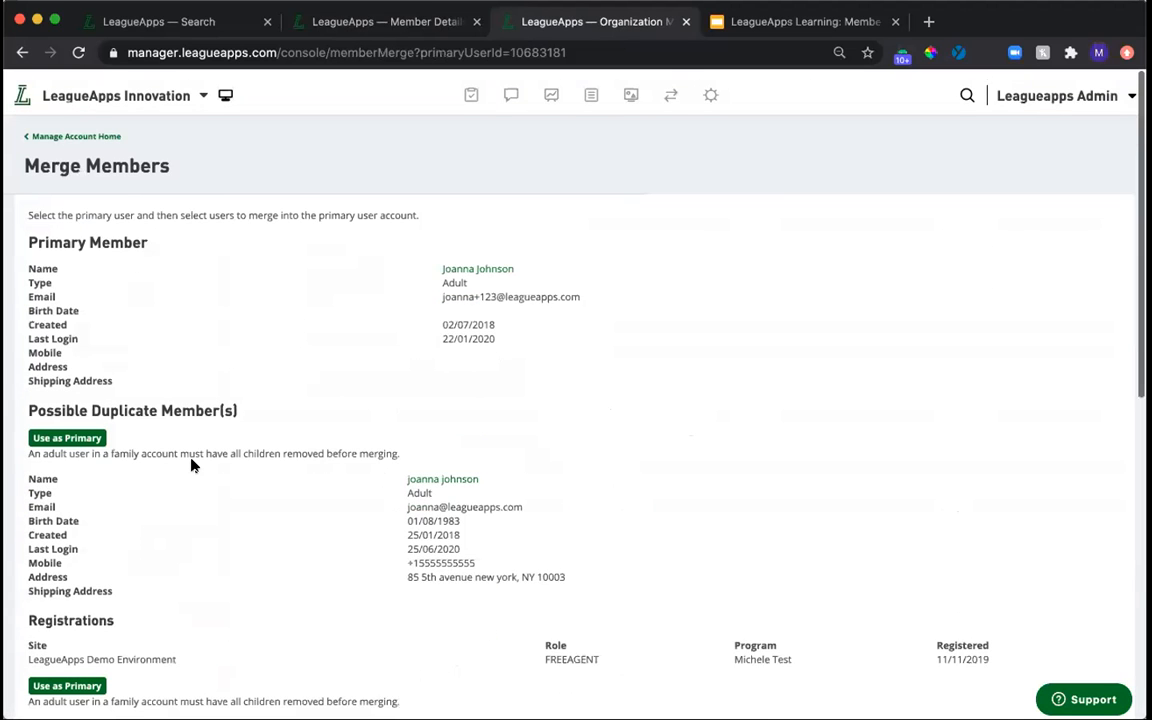
scroll(193, 465, down, 10)
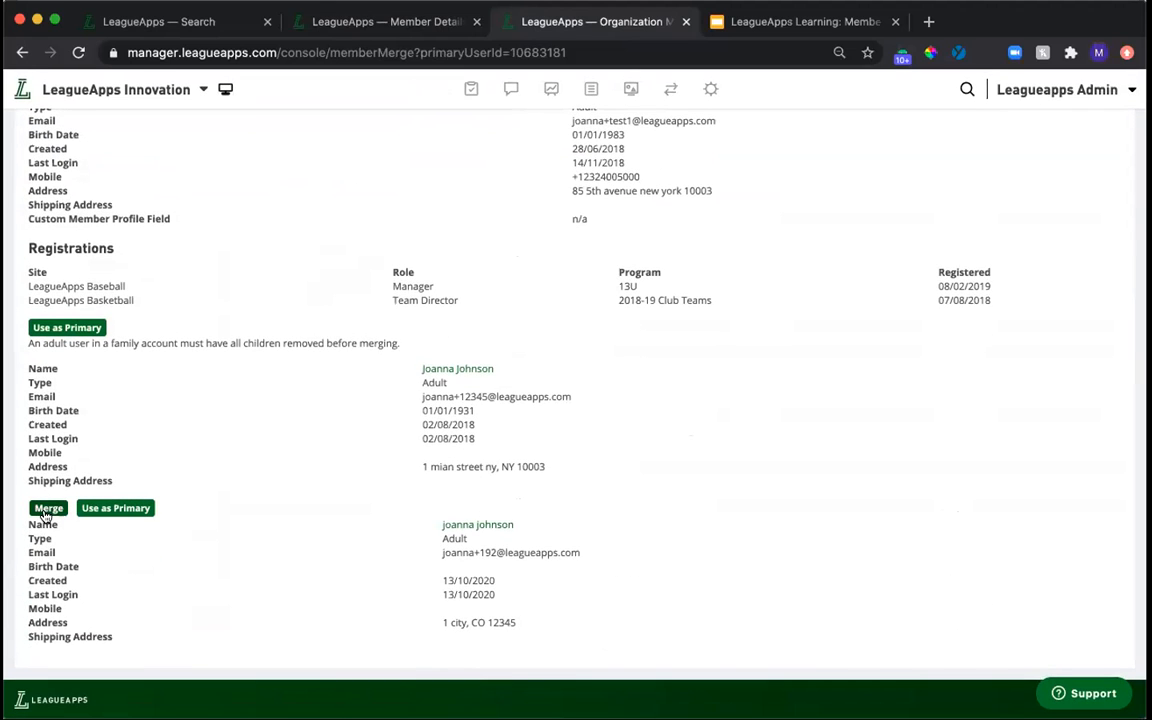
click(47, 509)
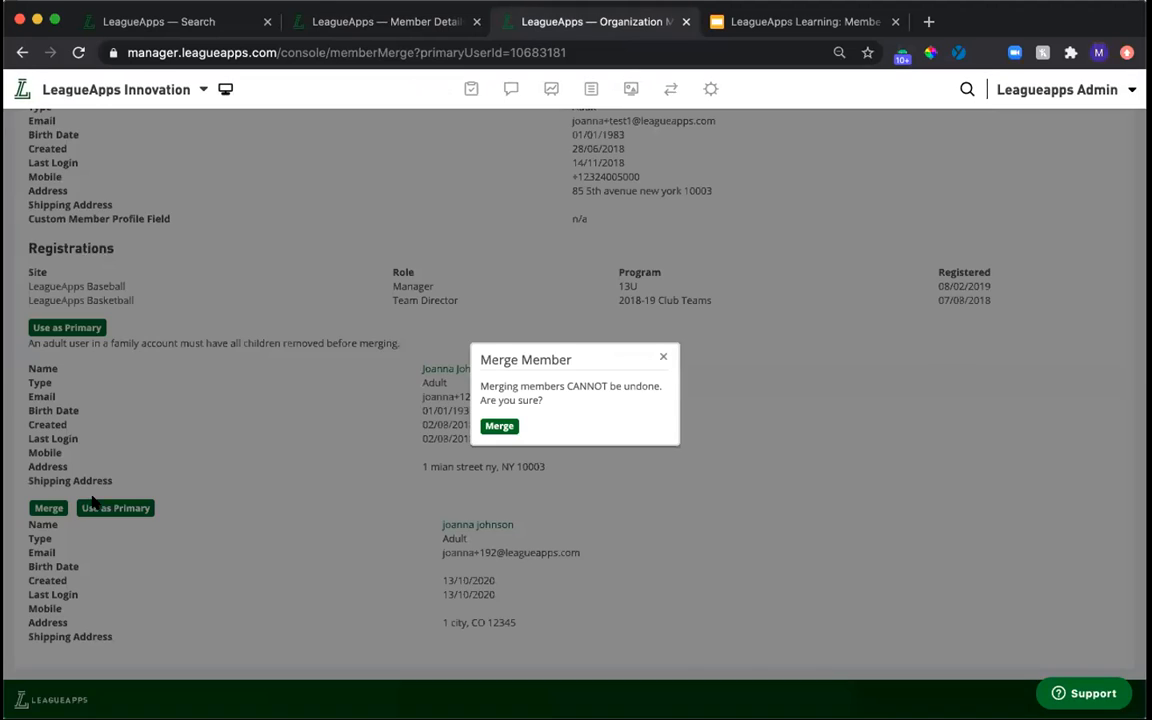
click(500, 423)
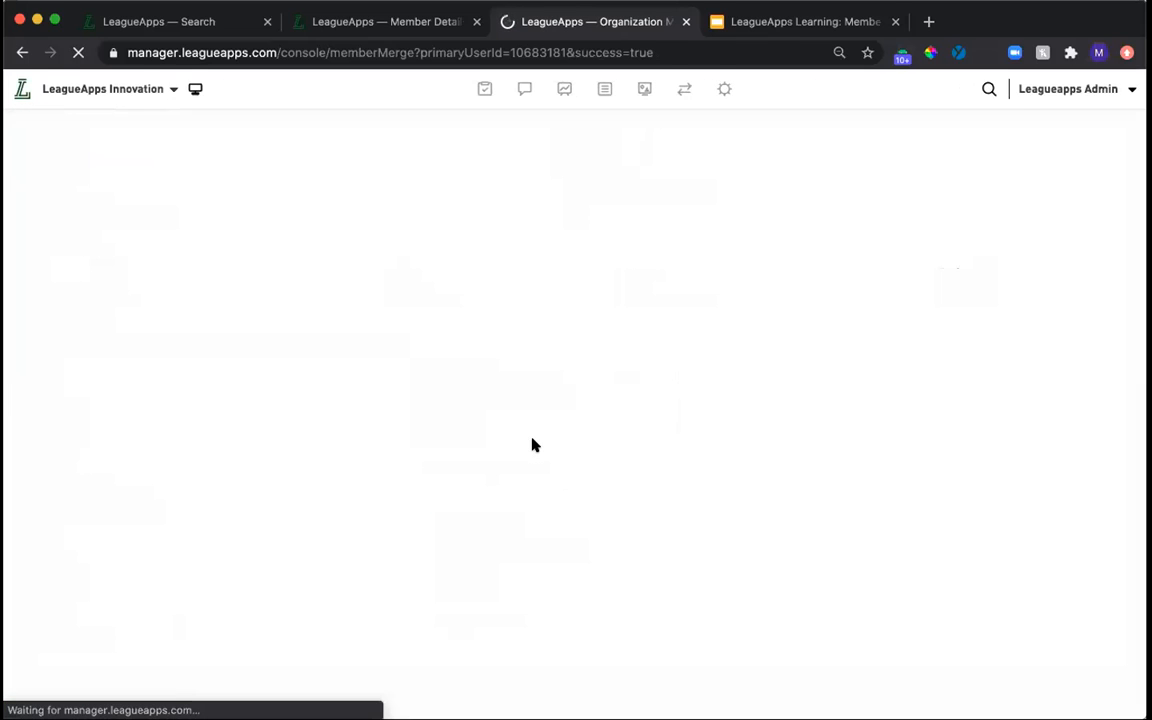
Open the merged adult's profile, search for their full name to check for remaining duplicates, and open the matching member profile.
click(477, 298)
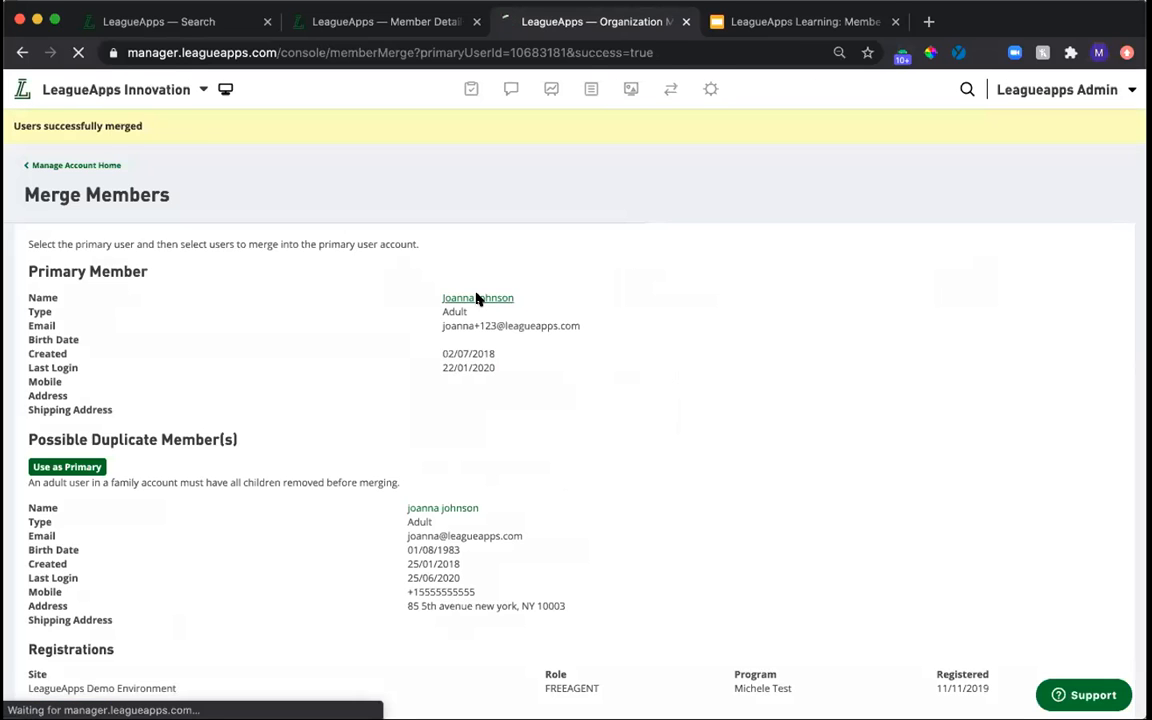
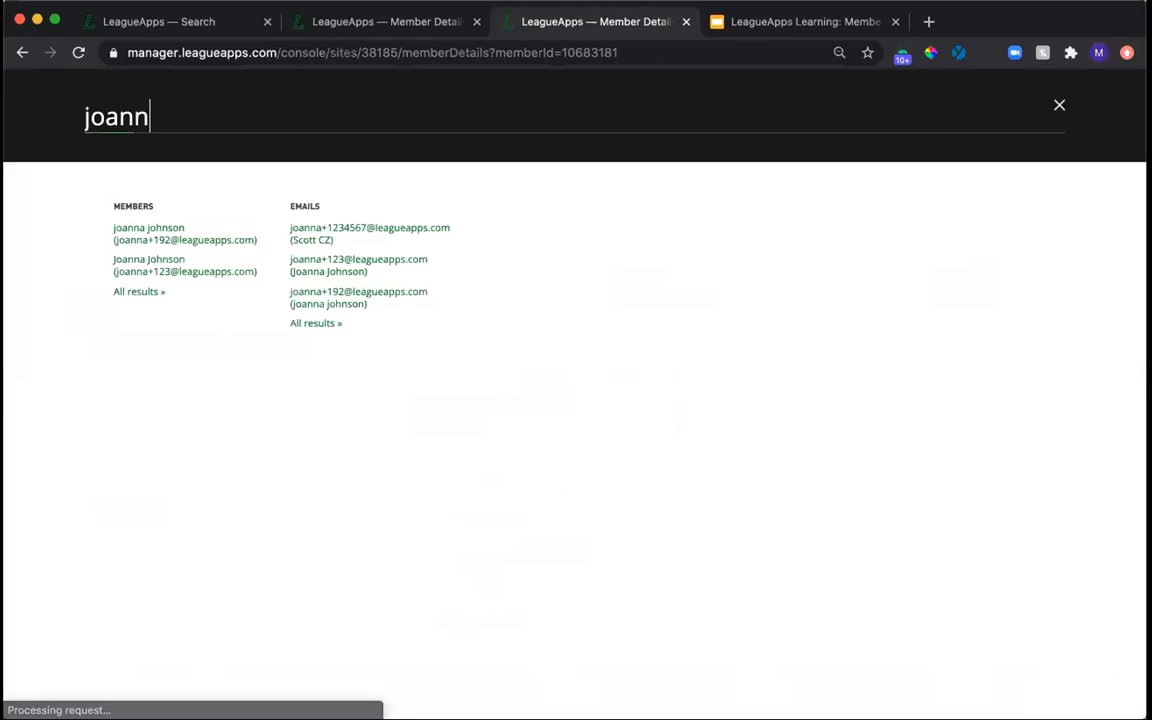
text(on)
key(BackSpace)
key(BackSpace)
key(BackSpace)
text(nson)
key(Return)
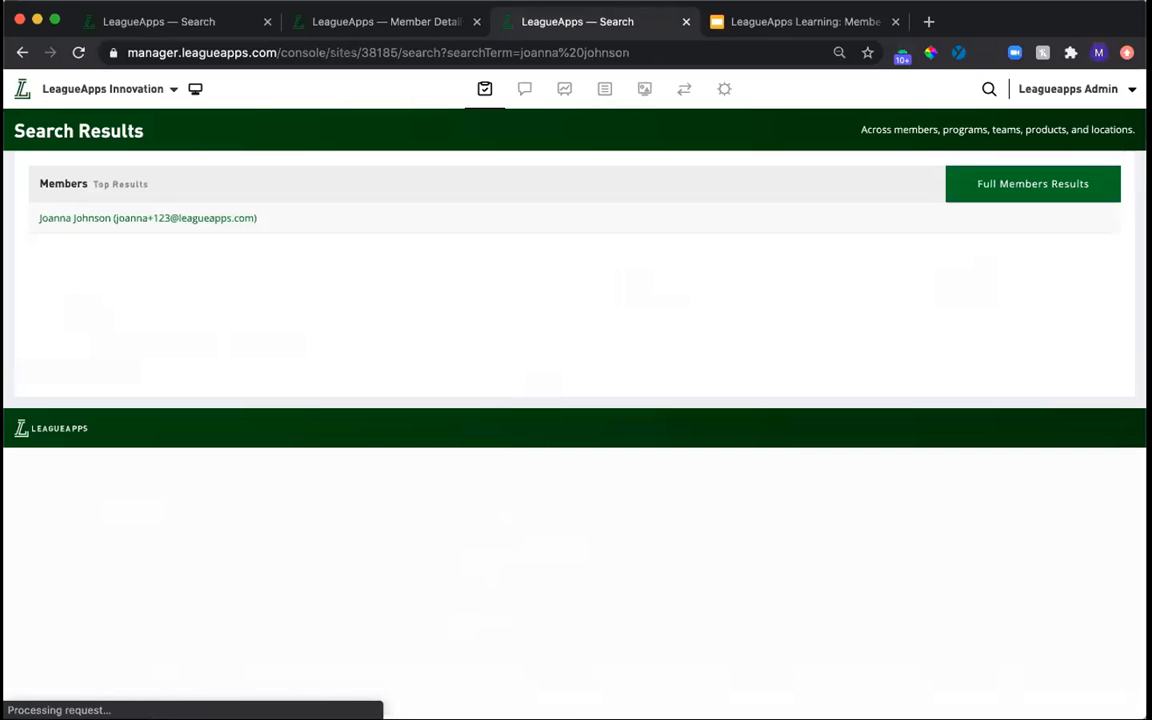
click(195, 216)
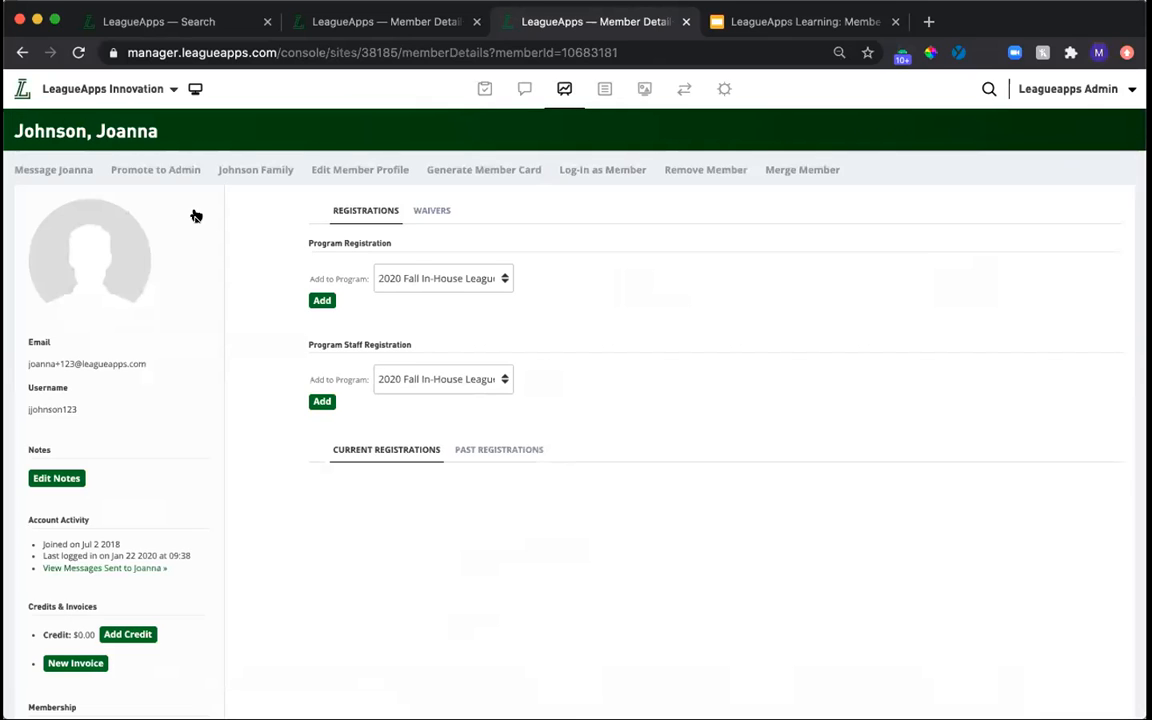
Open the adult's family account and add the existing user, found by first name, as a Supervisor (Parent).
click(226, 168)
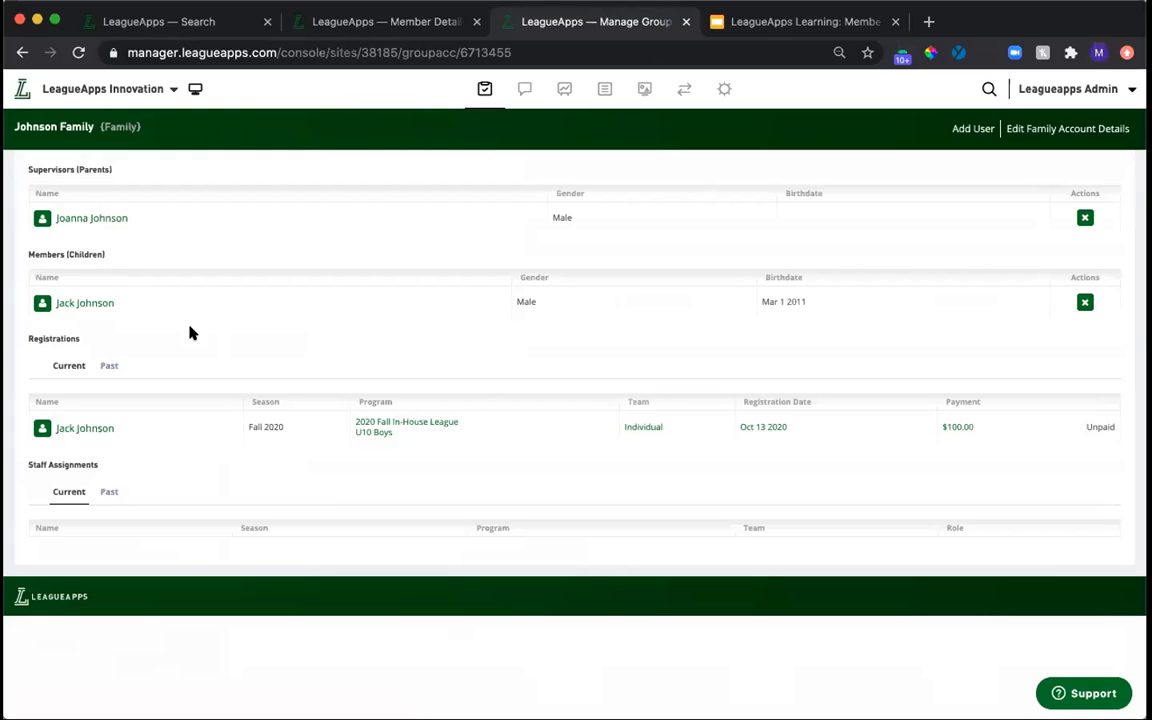
click(265, 21)
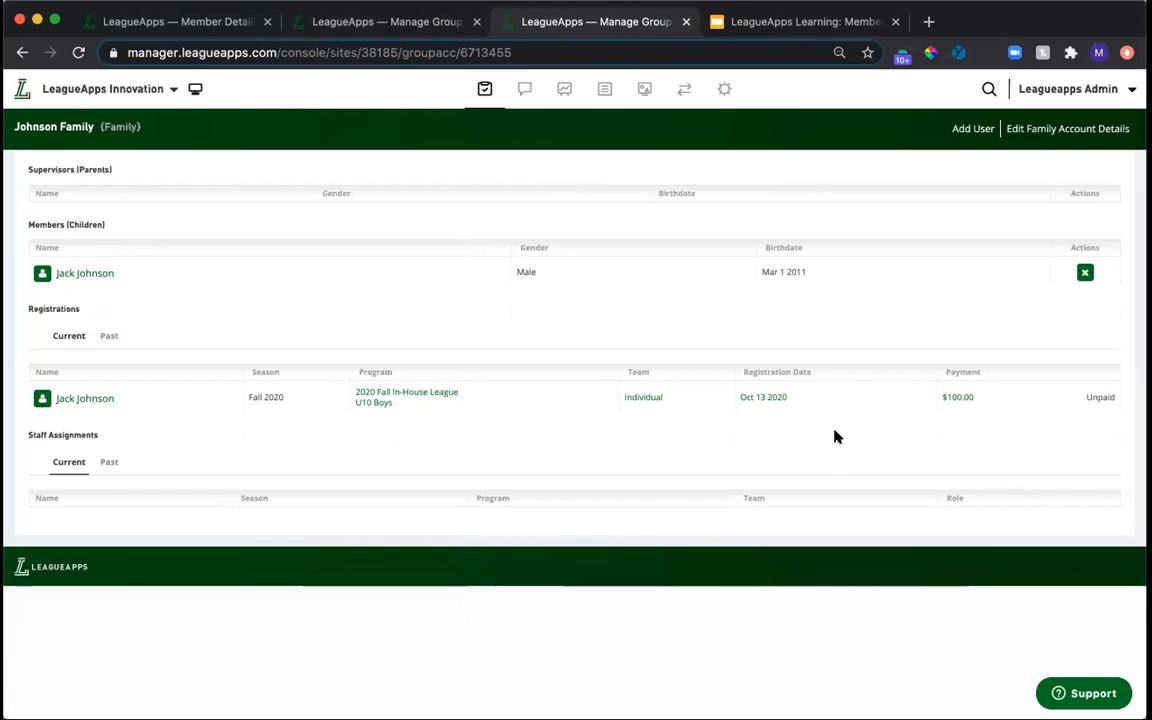
click(960, 130)
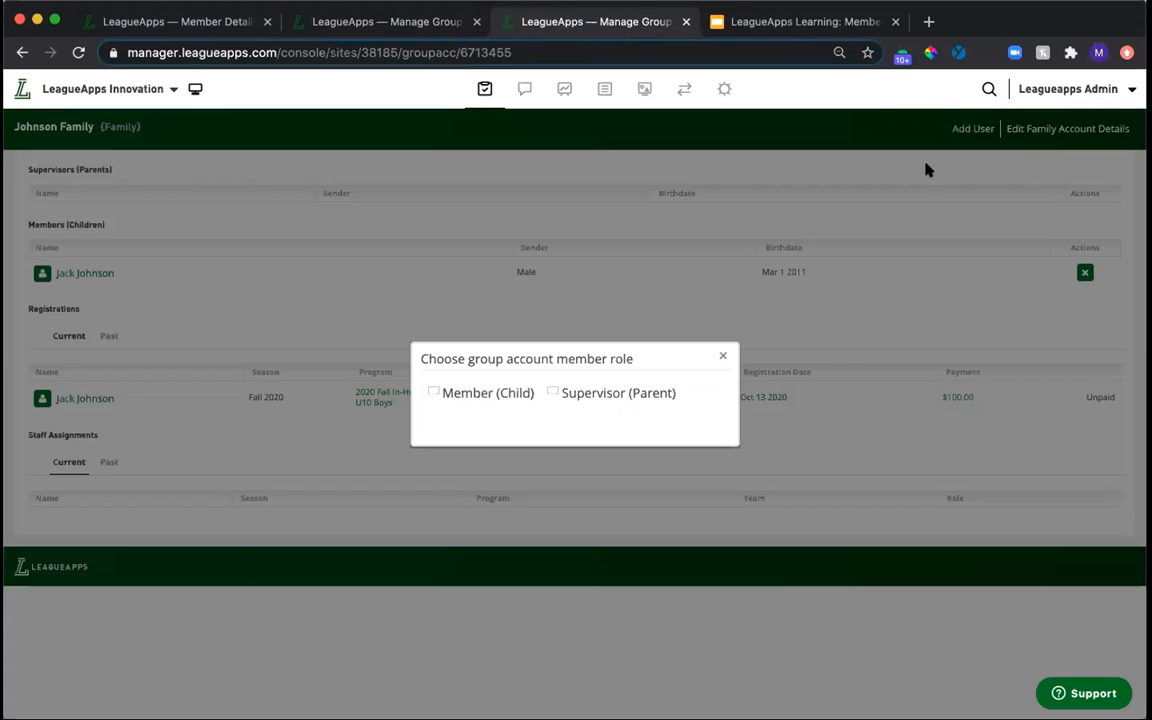
click(582, 395)
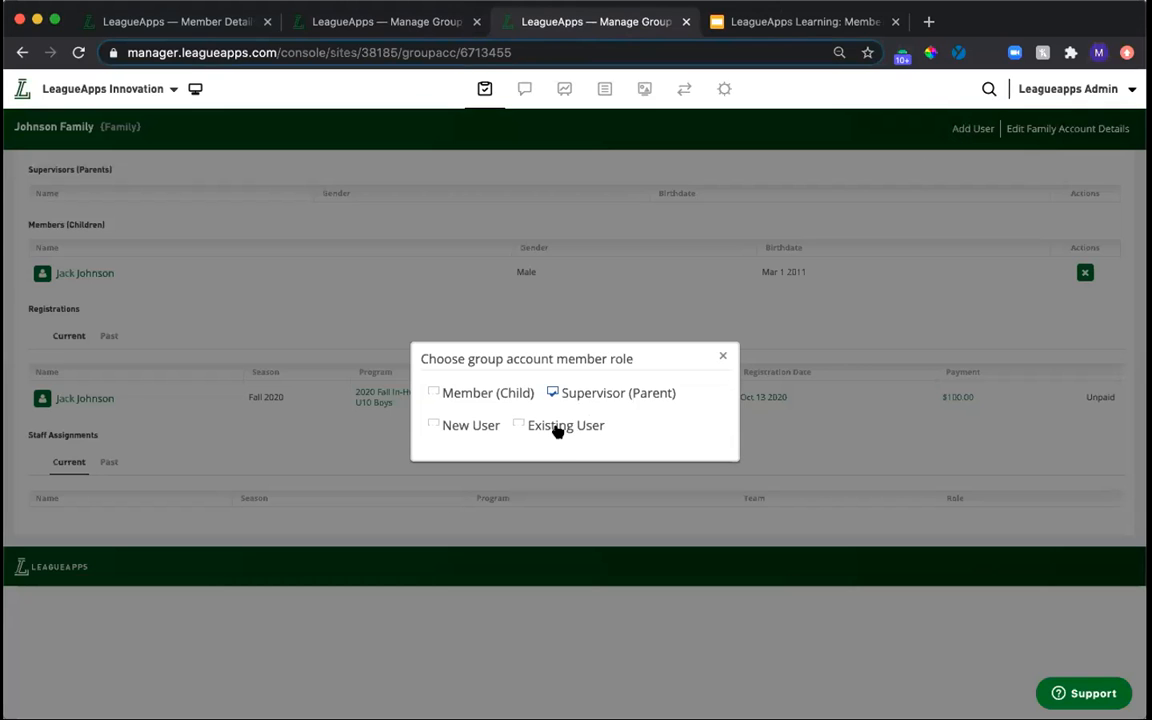
click(554, 428)
click(507, 483)
text(joanna)
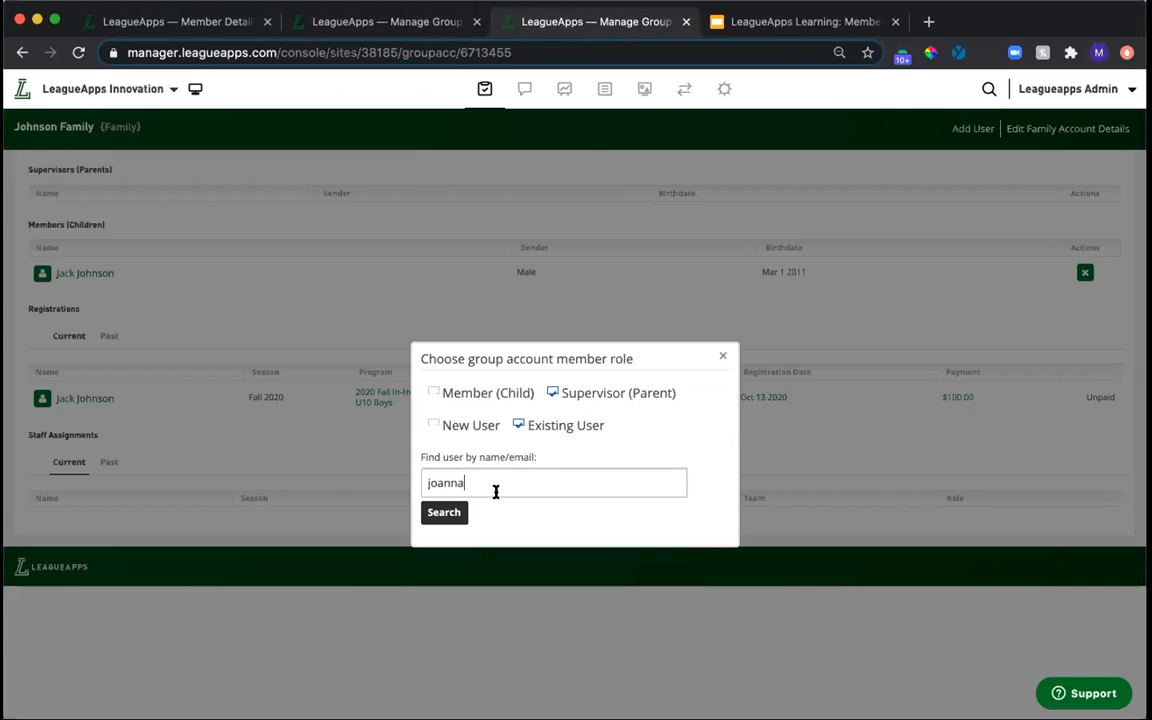
key(Return)
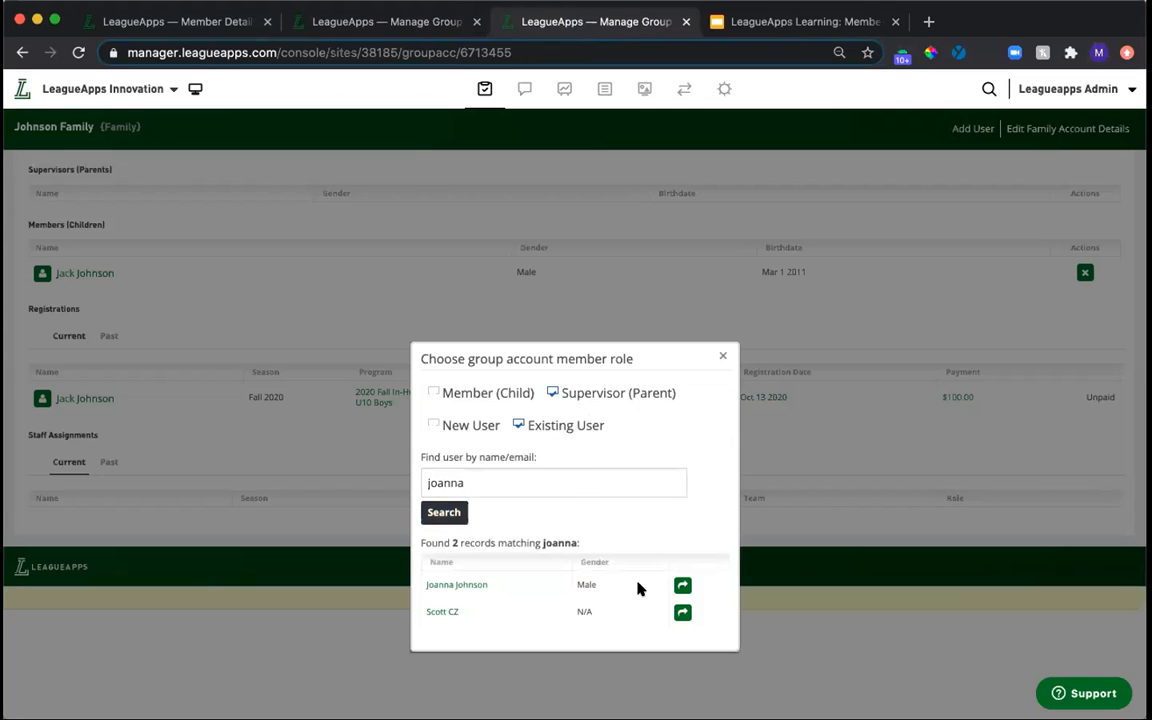
click(682, 585)
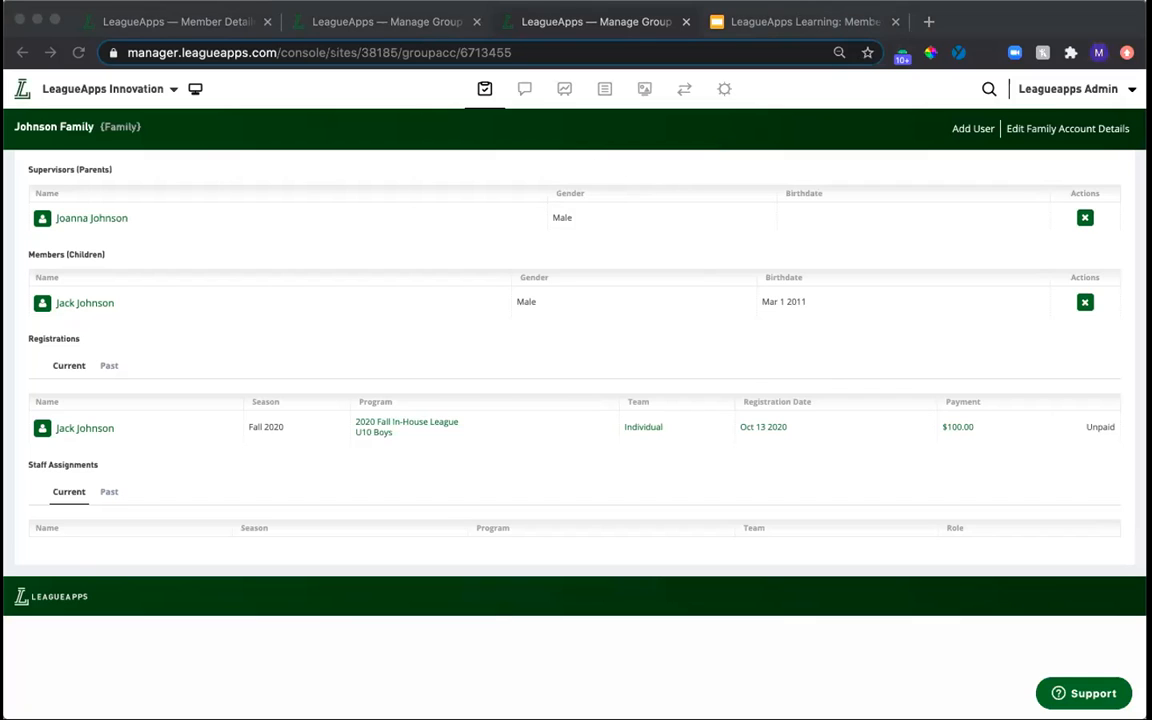
Open the U10 Boys program of the 2020 Fall In-House League from the child's registration and view its registered players.
click(553, 206)
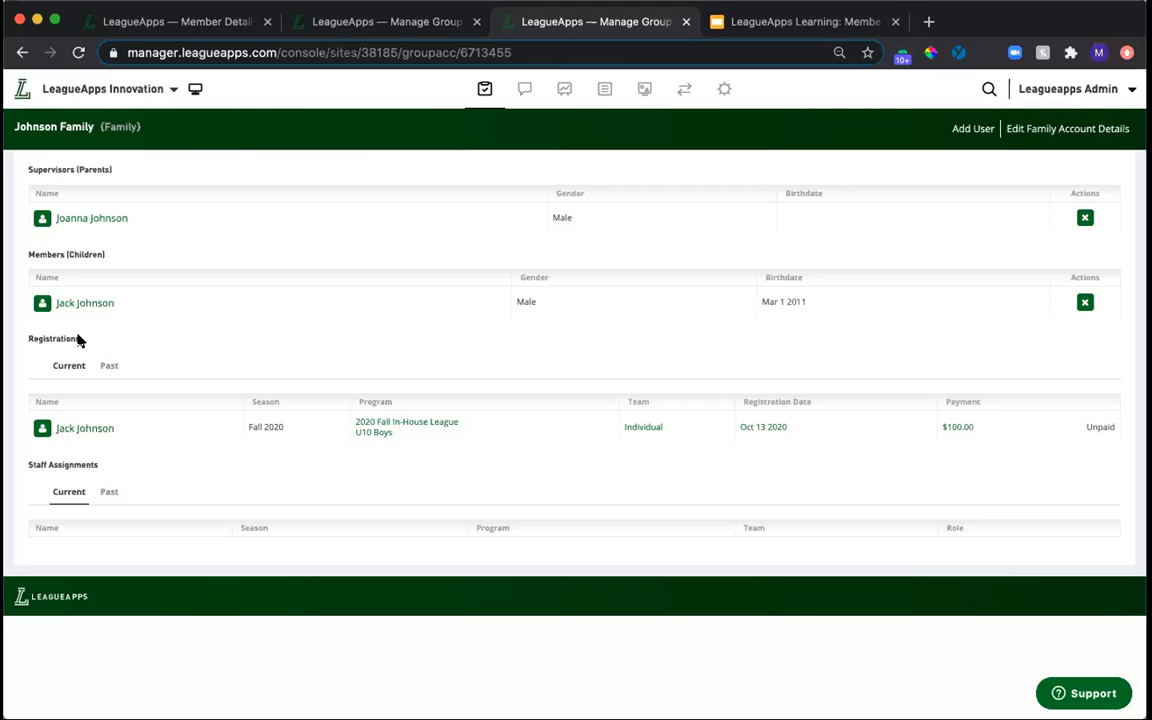
click(374, 433)
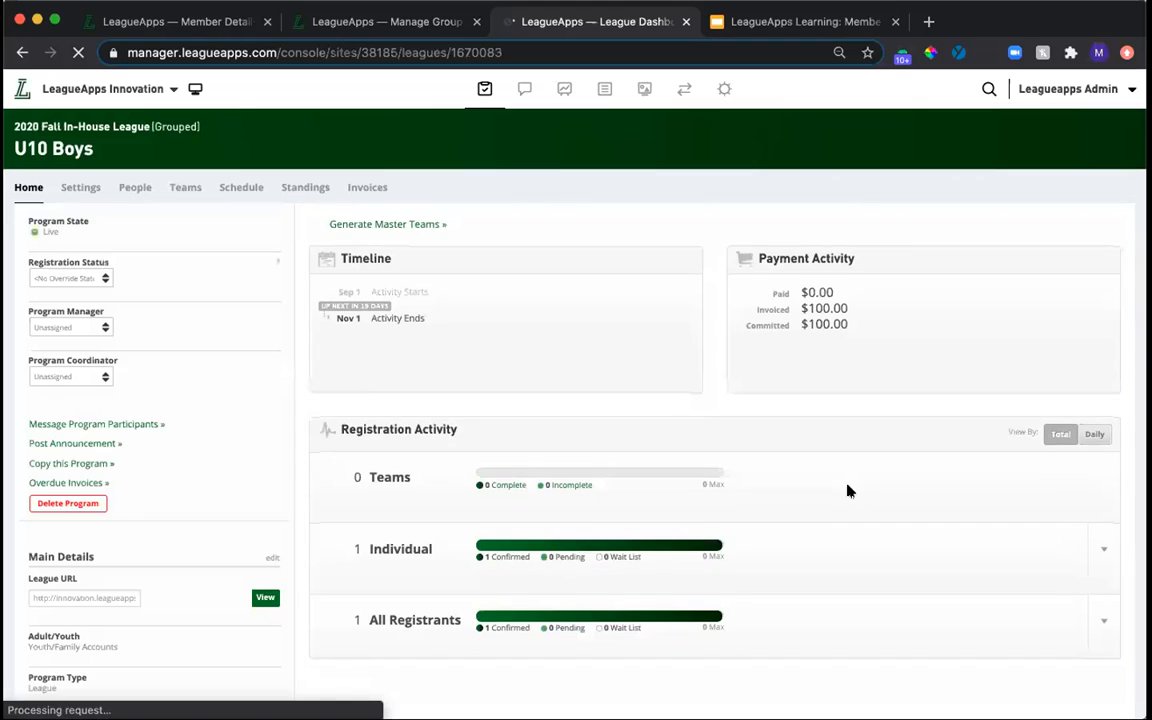
mouse_move(136, 190)
click(138, 224)
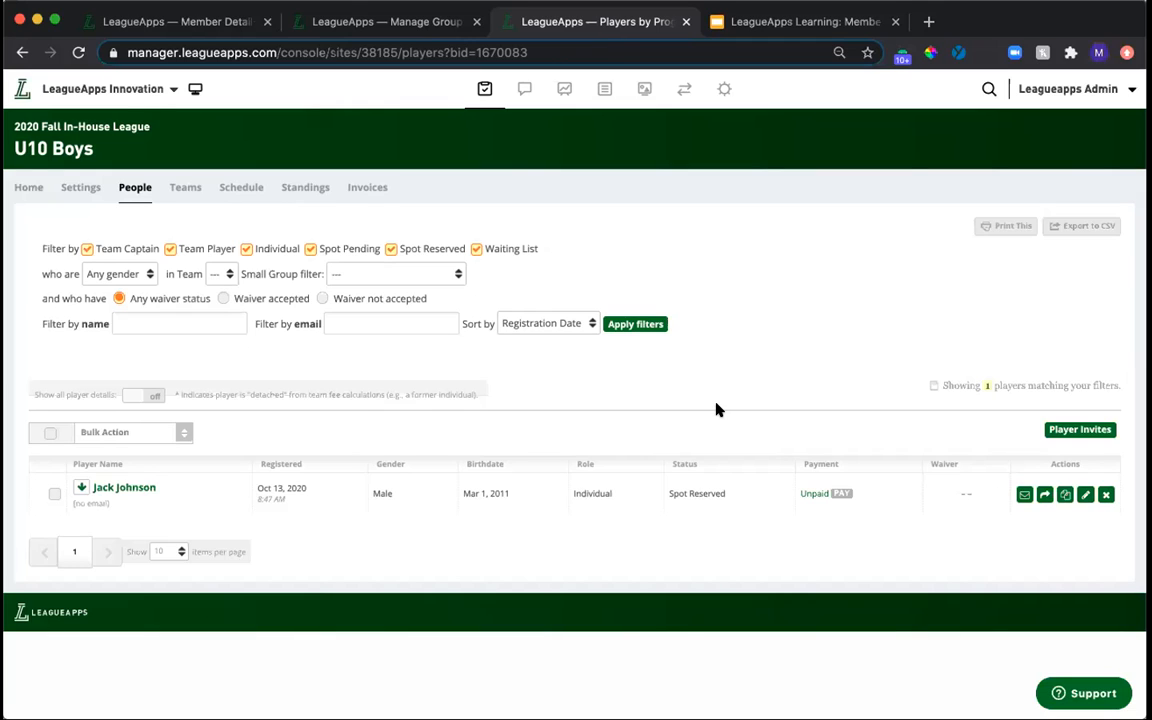
Return to the duplicate adult's tab, open the site members list and review the columns available for its CSV export.
click(152, 24)
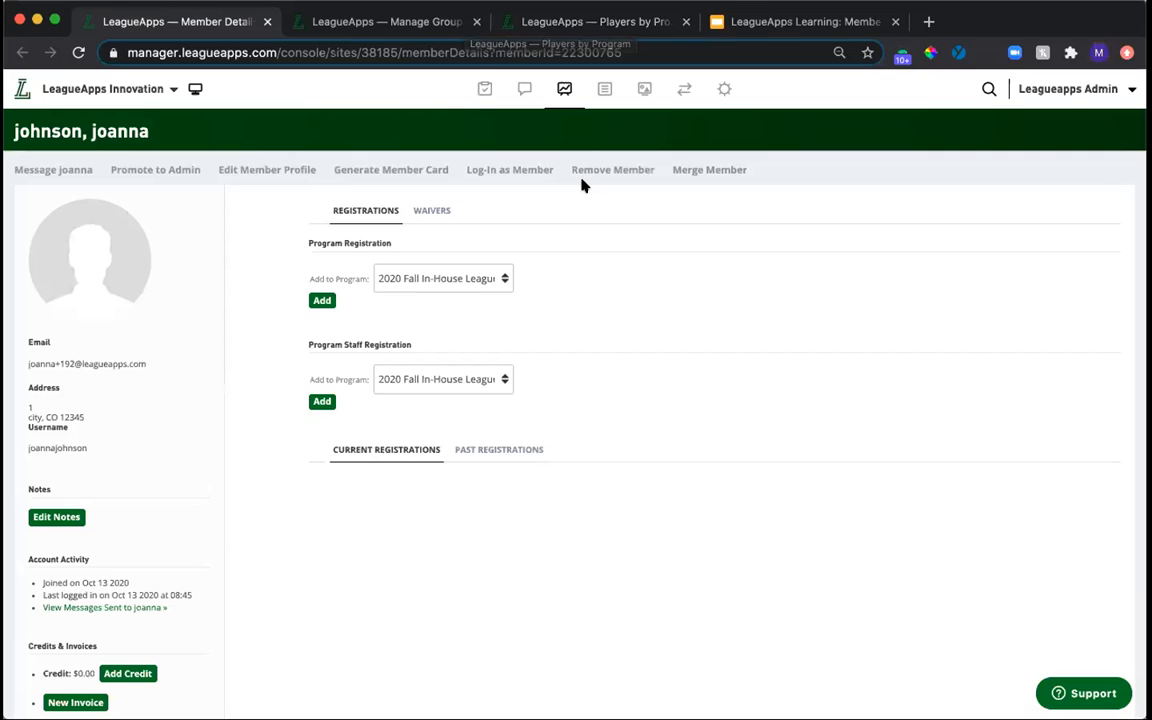
click(987, 89)
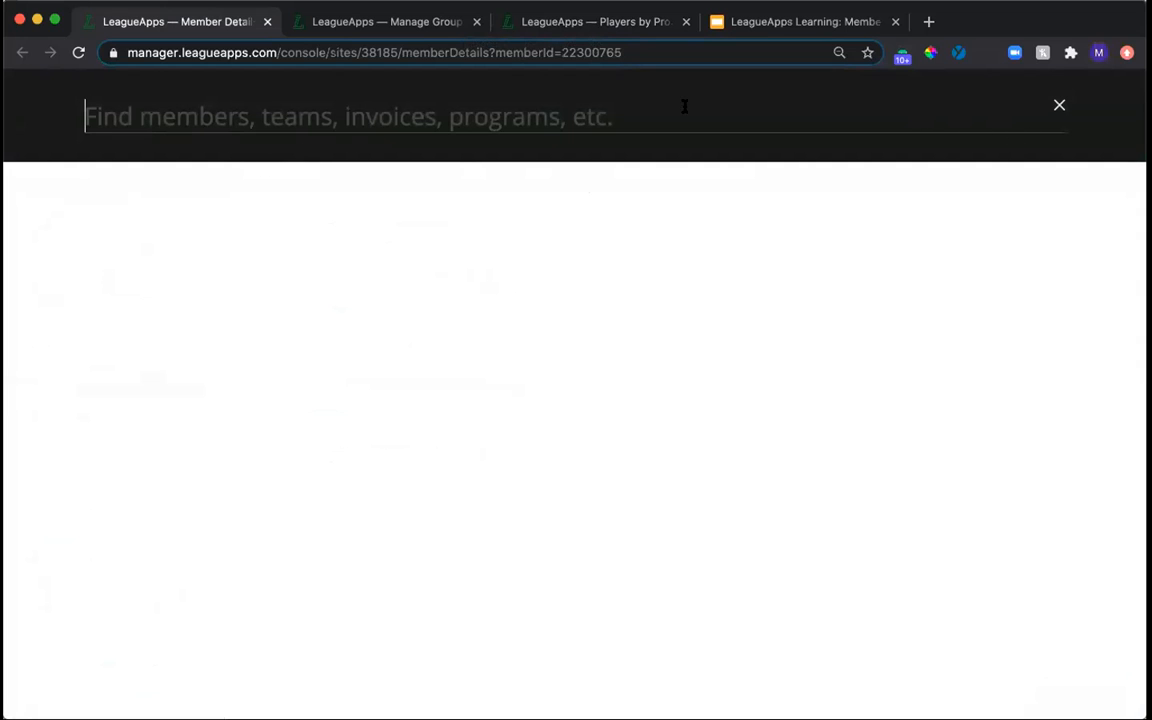
key(Escape)
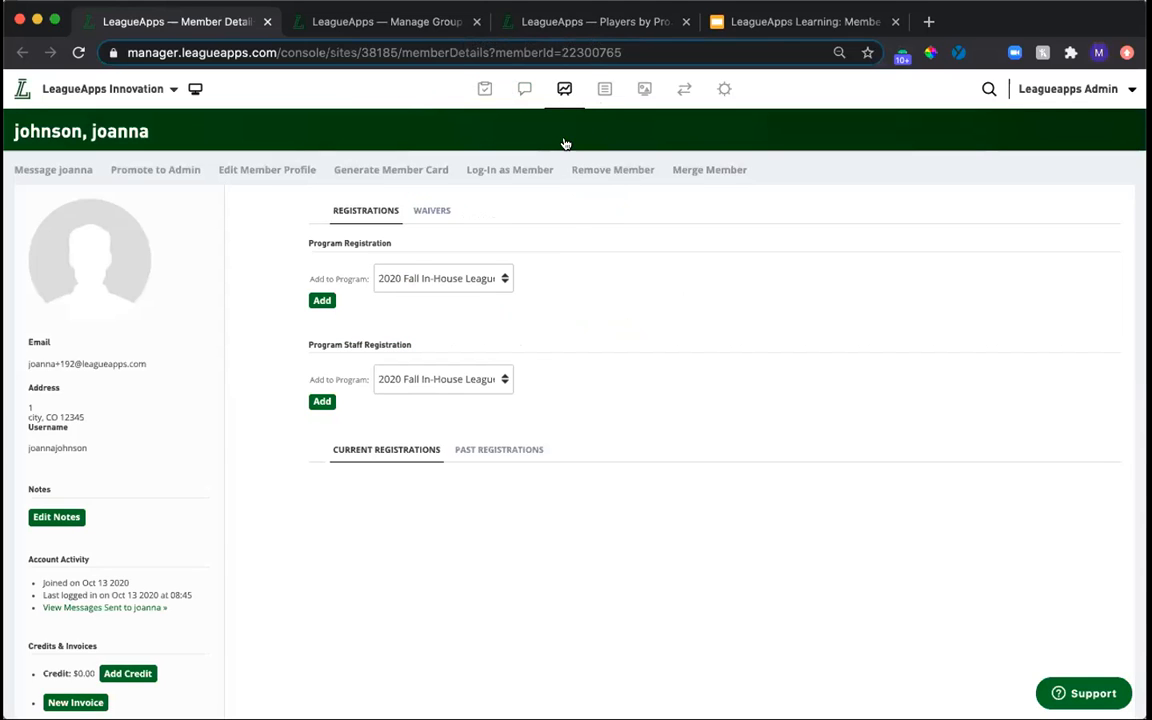
mouse_move(564, 90)
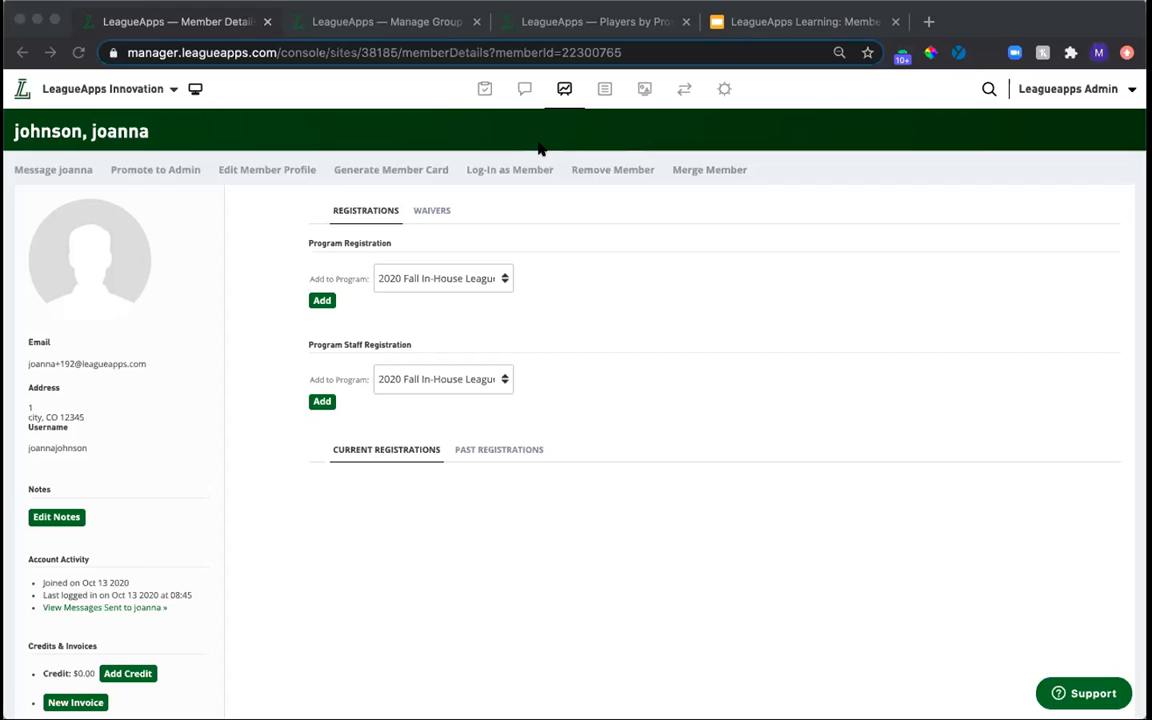
click(484, 89)
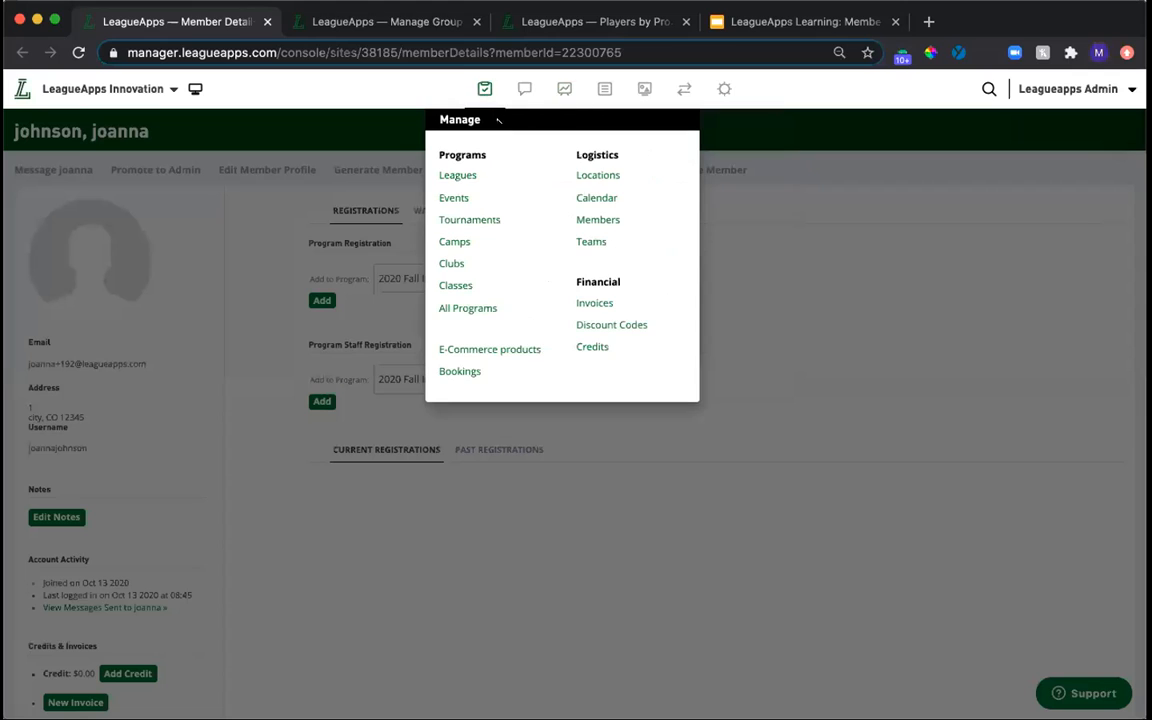
click(600, 224)
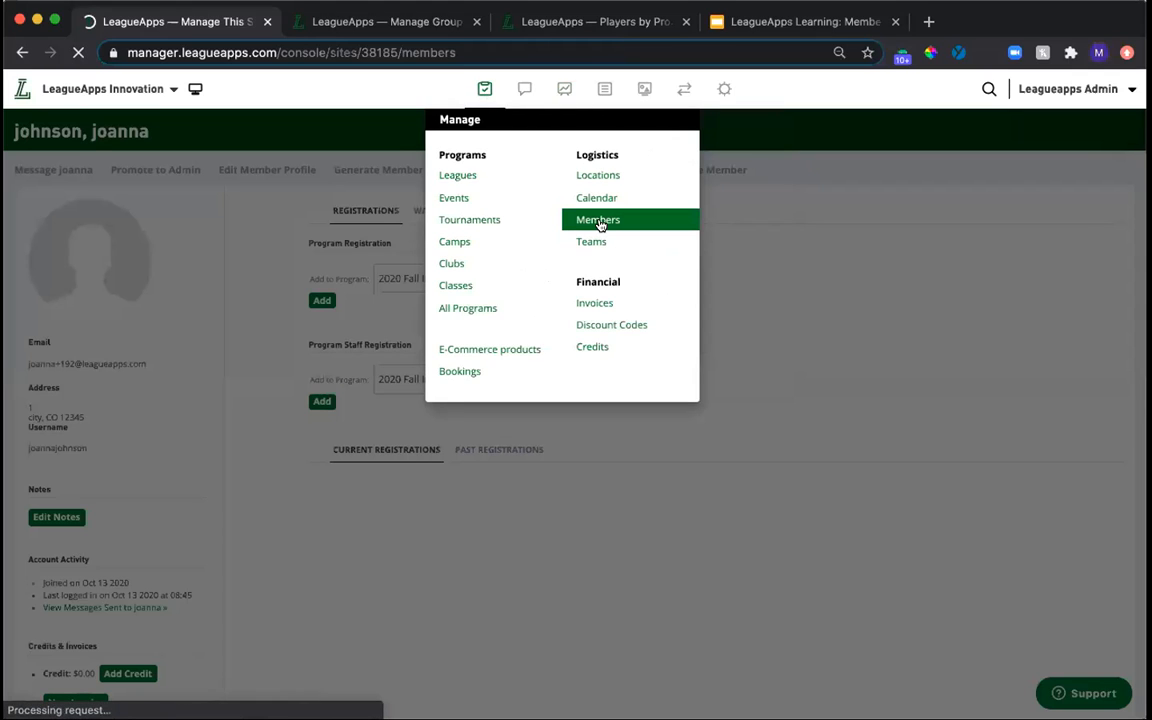
click(1069, 176)
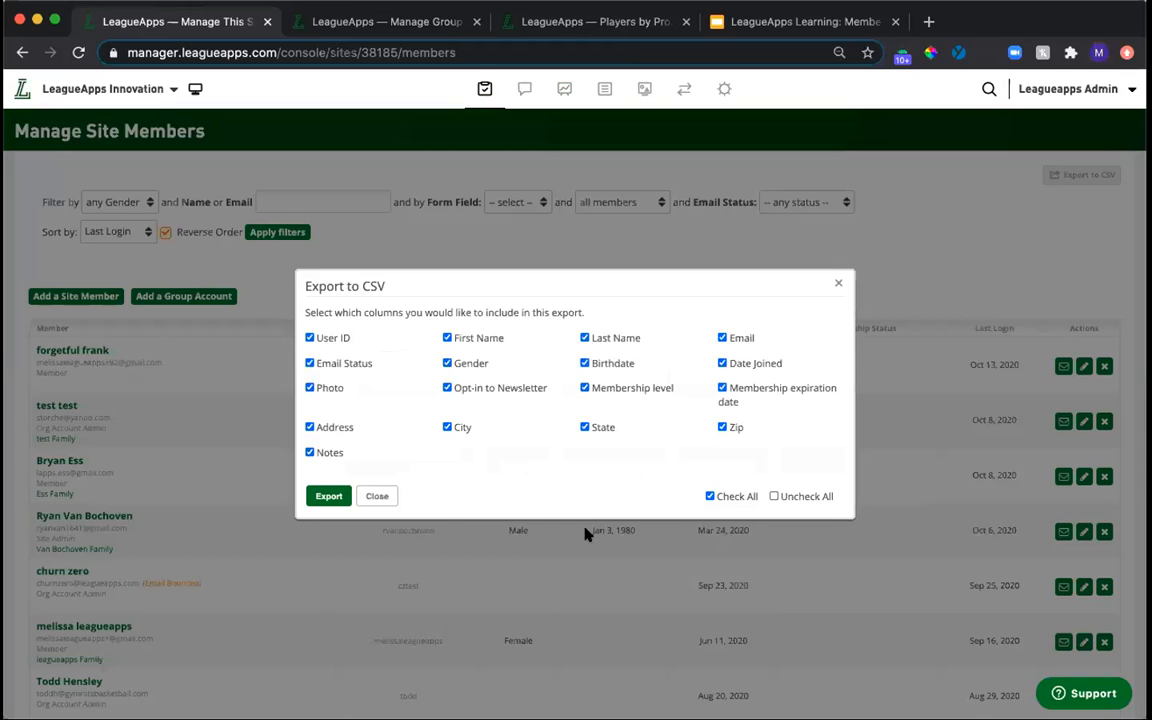
click(371, 498)
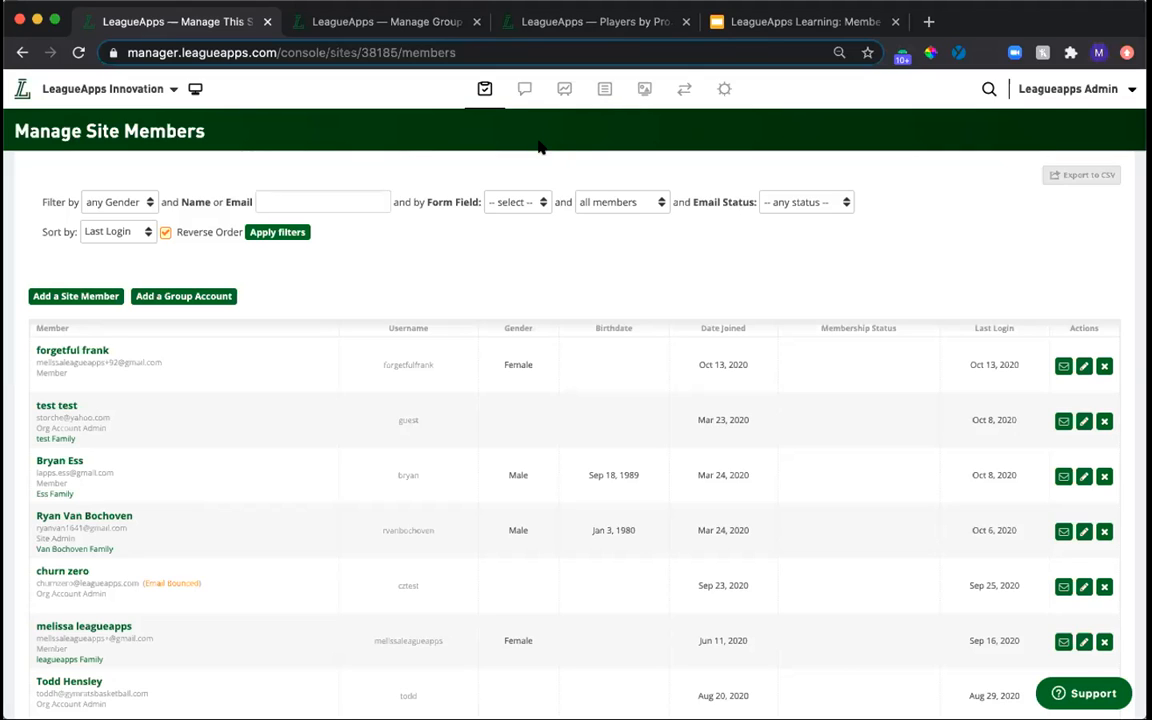
Search the console for a member by first name and open the matching adult's profile.
click(988, 89)
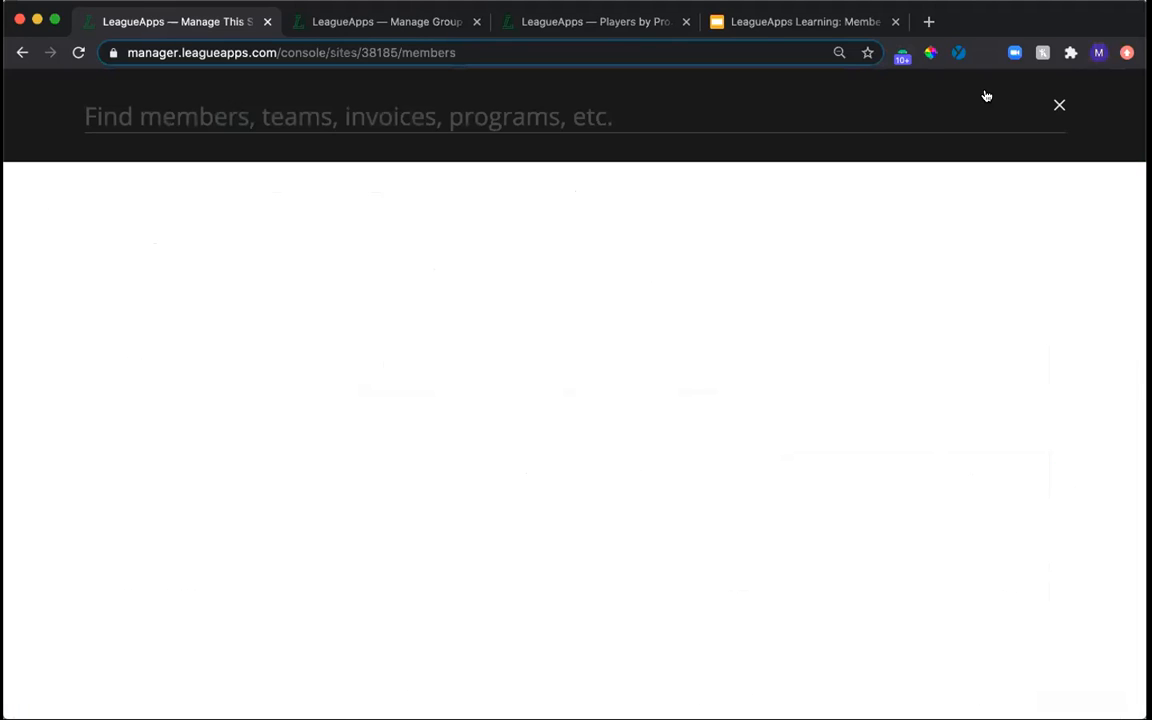
text(melissa)
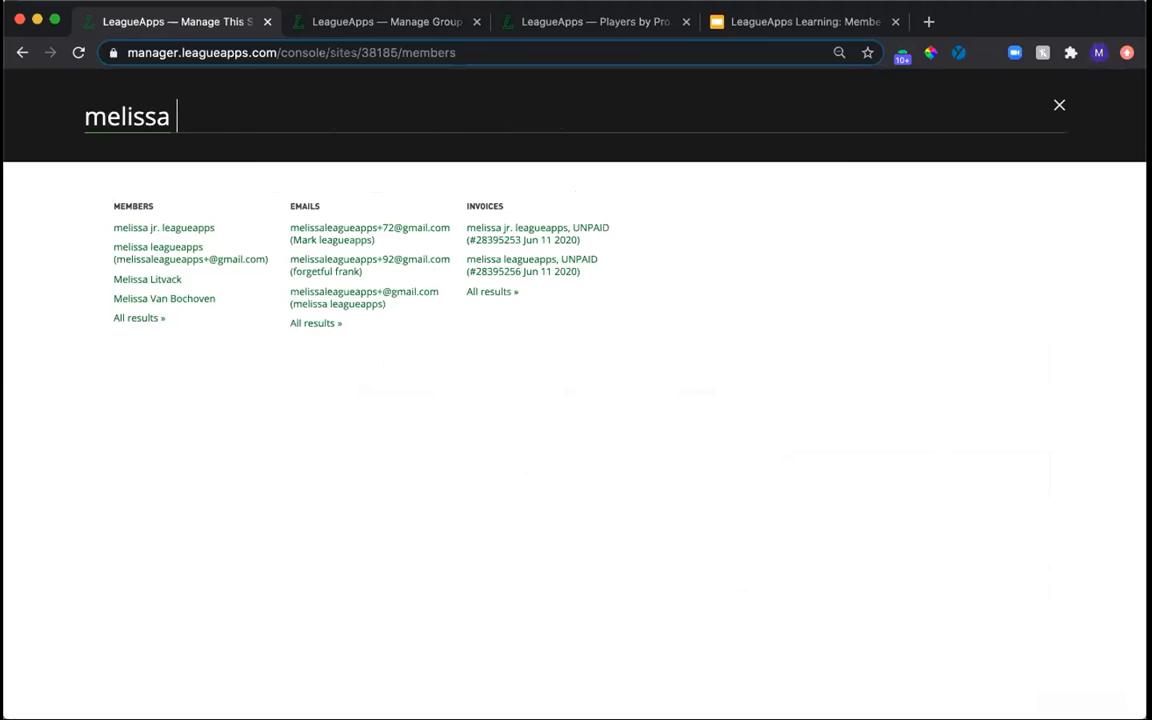
click(158, 260)
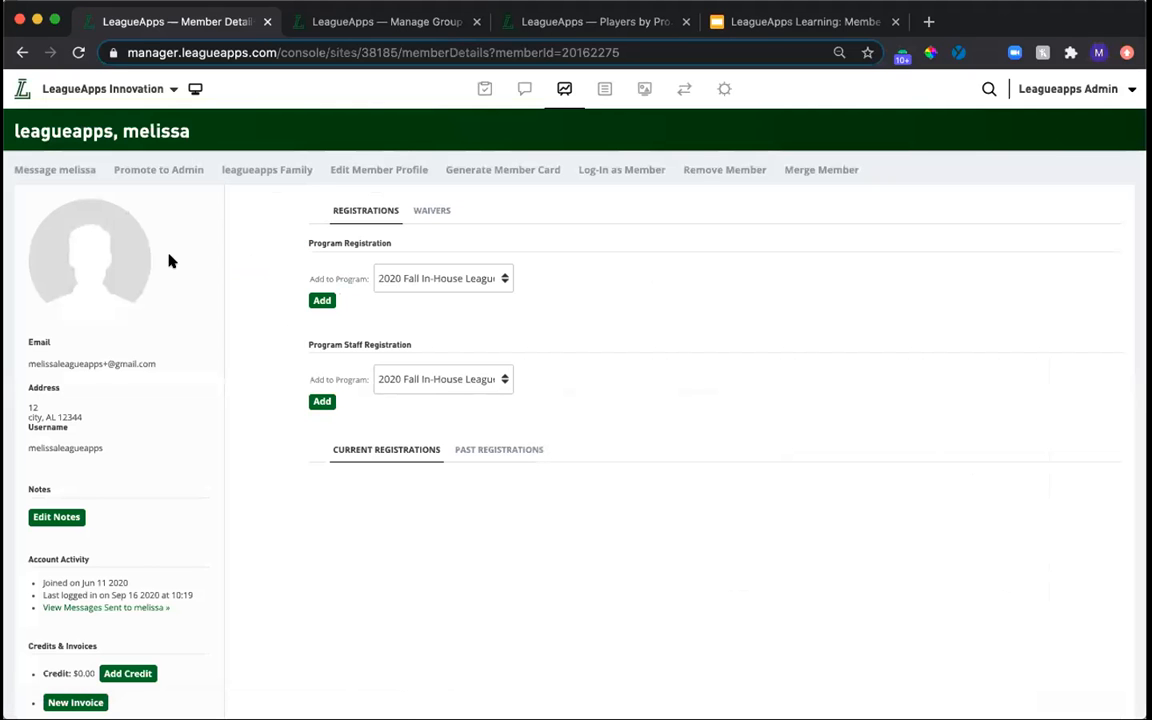
Open the member's profile for editing and review its username, password, personal and contact fields.
click(372, 176)
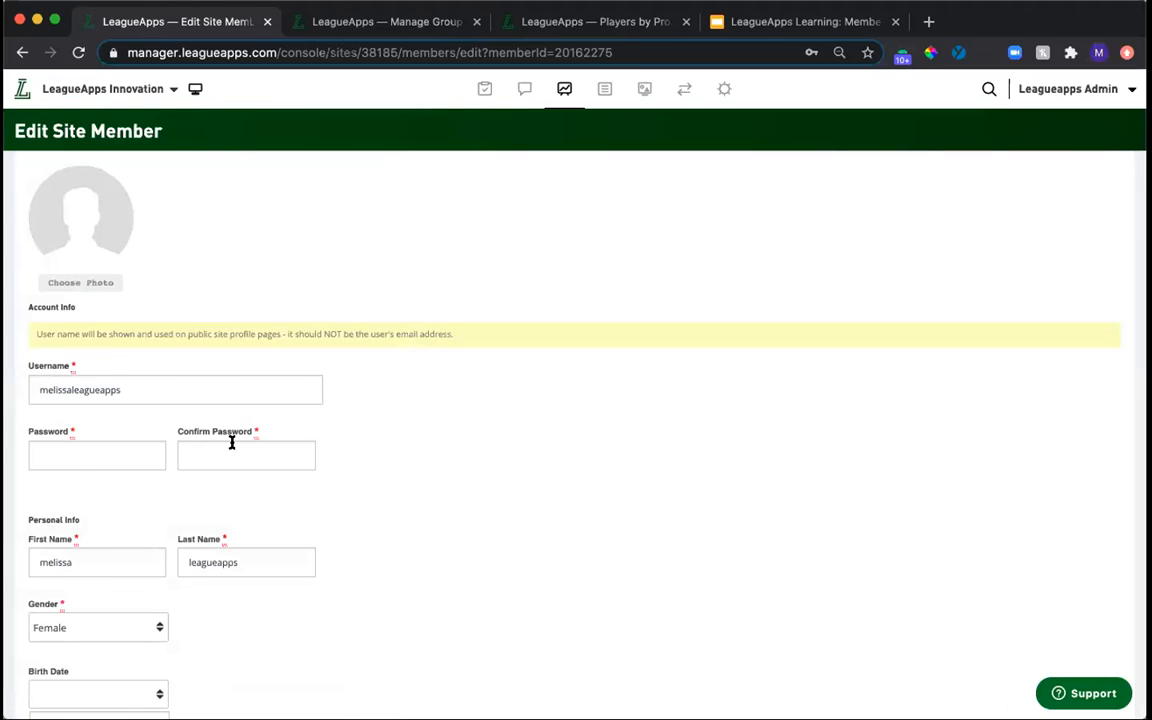
scroll(231, 443, down, 10)
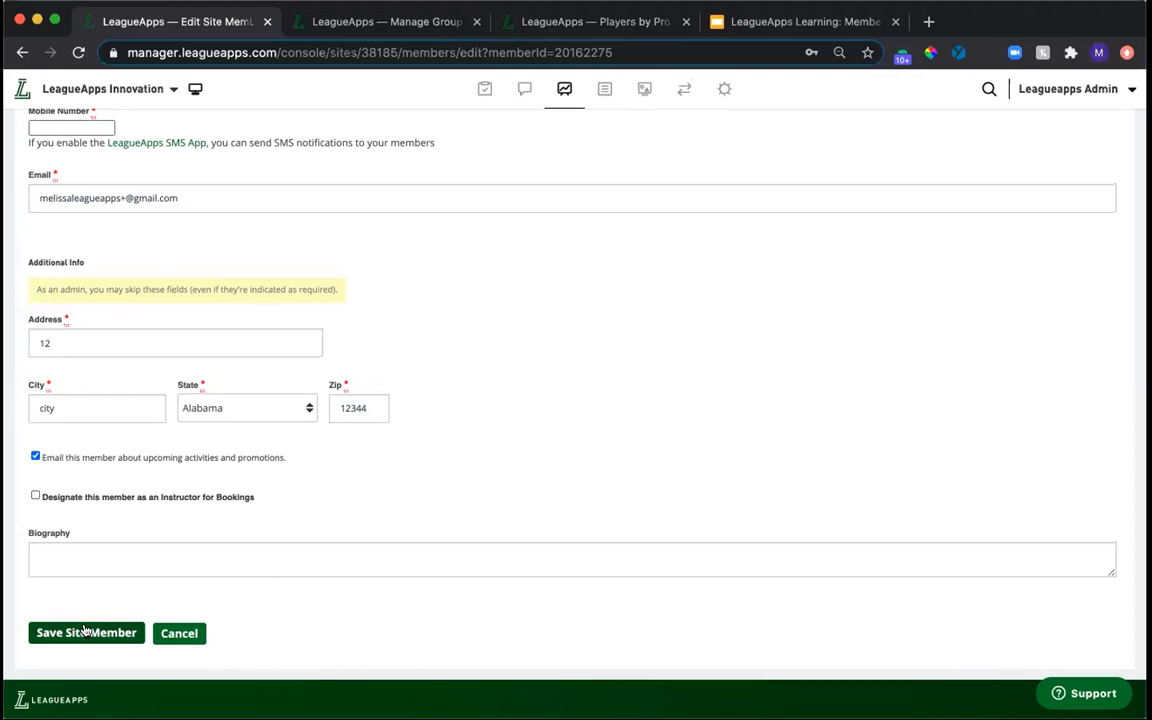
scroll(329, 465, up, 10)
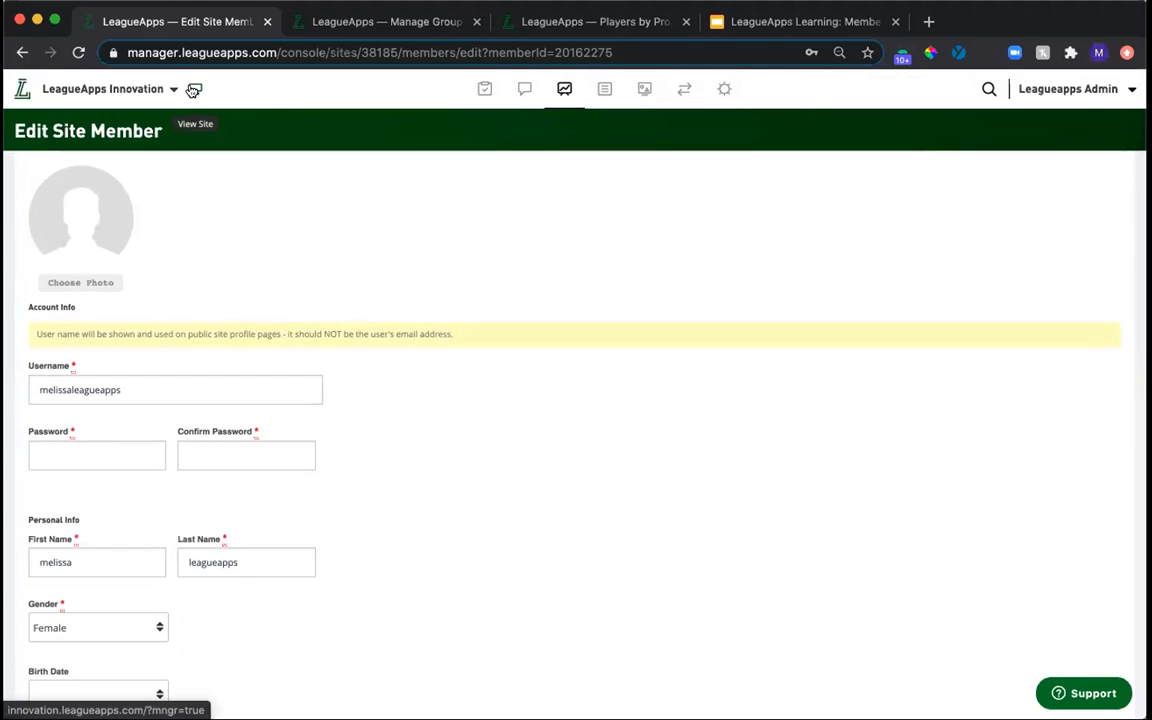
View the public site's login page and its forgotten-password option, and switch to the Member Clean Up presentation in Google Slides.
click(194, 90)
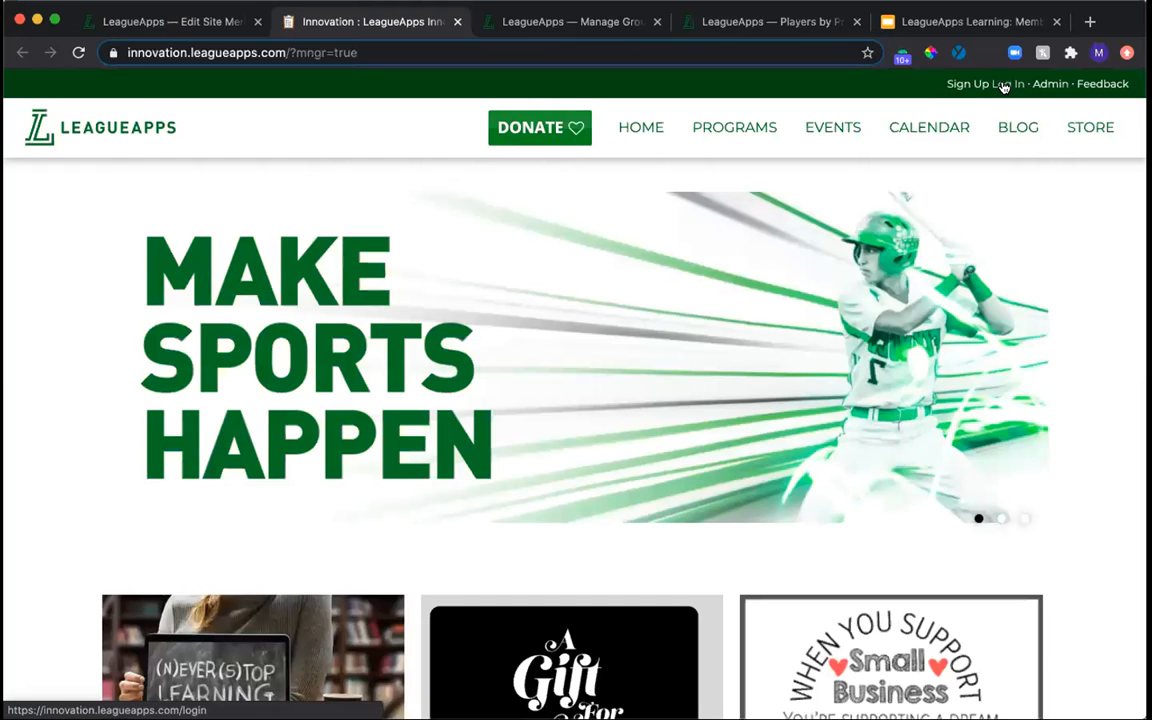
click(1003, 85)
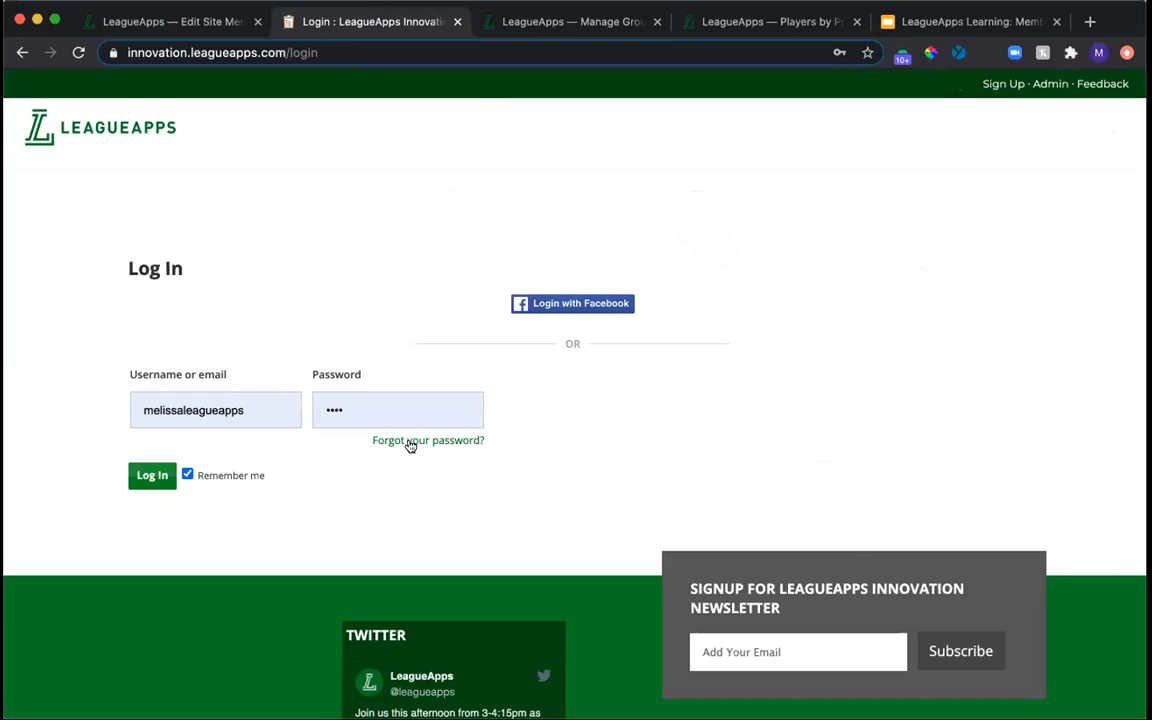
click(206, 46)
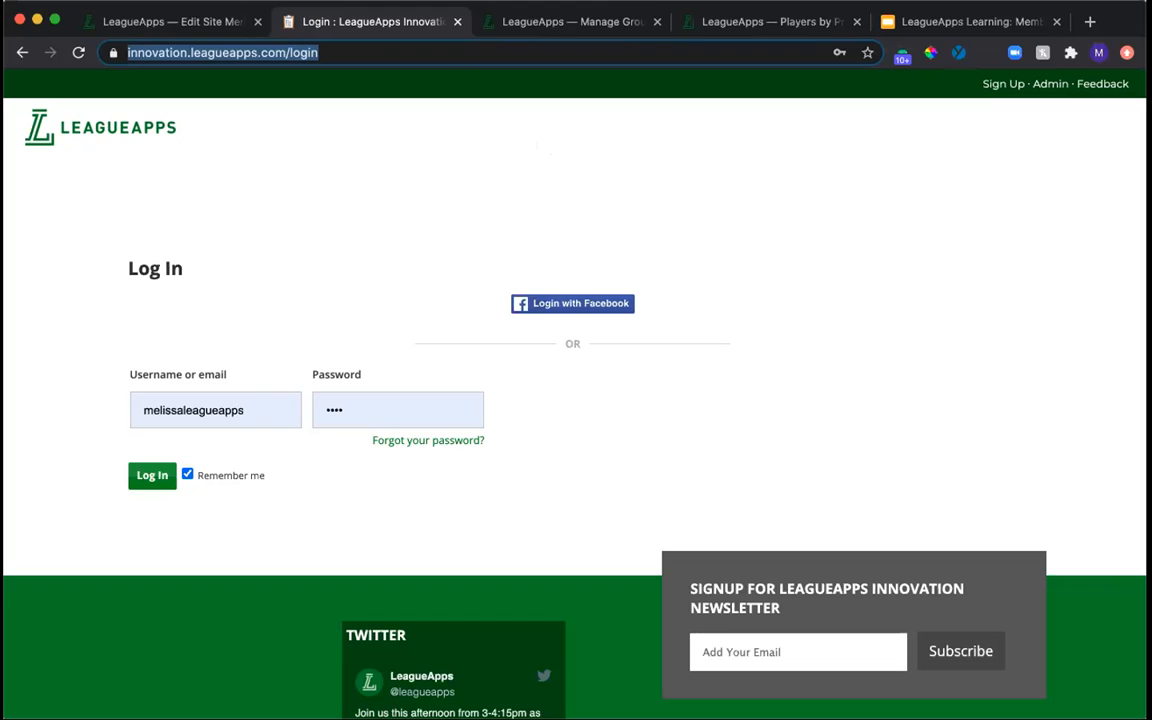
click(942, 20)
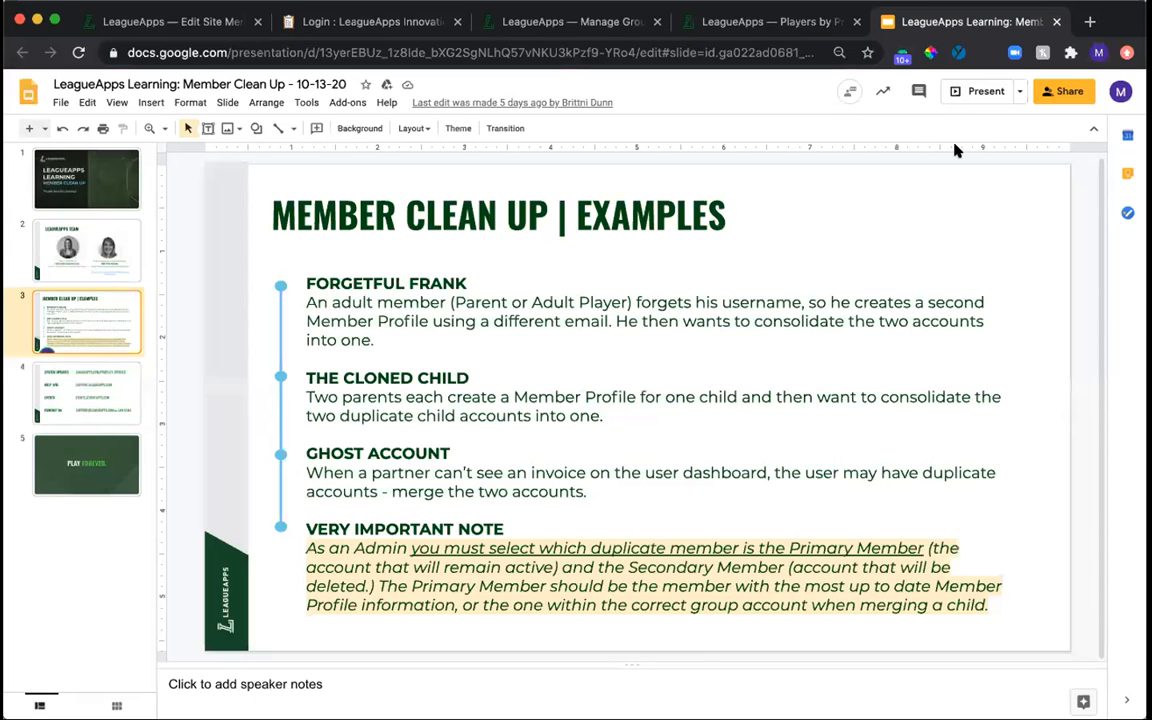